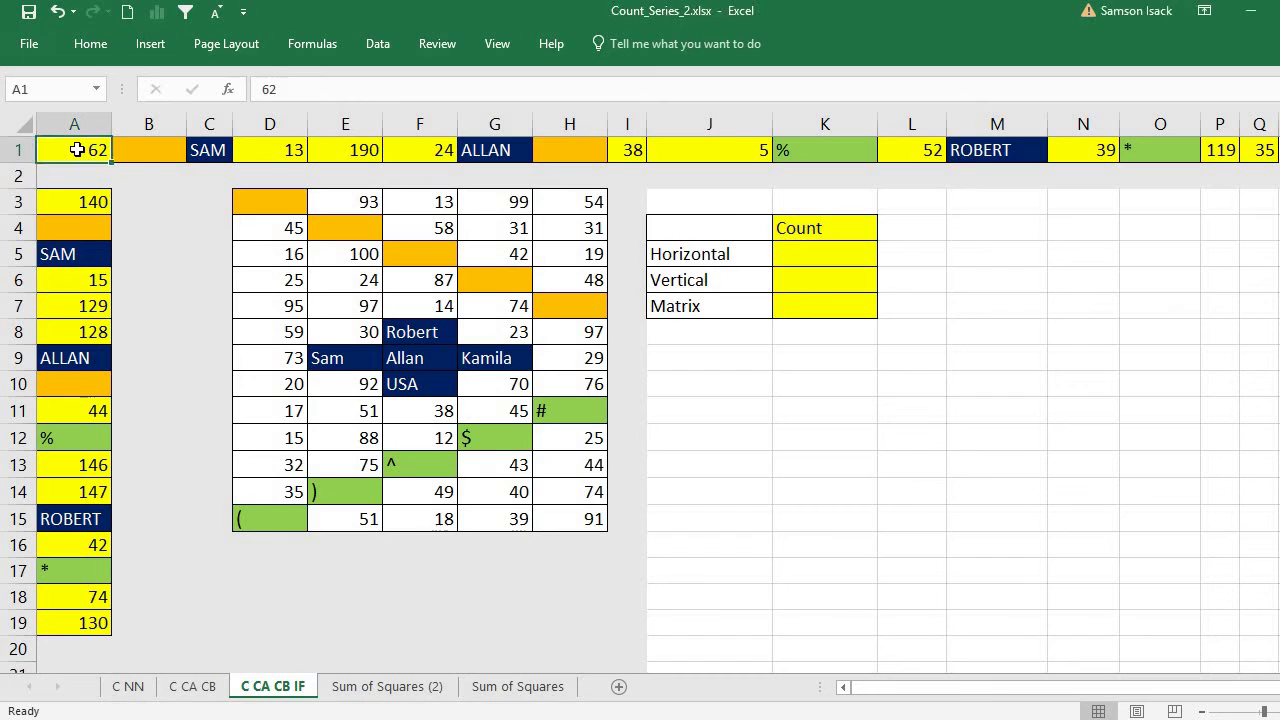
- Examine the horizontal data in row 1, the vertical data in A3:A19 and the matrix D3:H15, including their blank, text and symbol cells
drag(77, 149, 1245, 158)
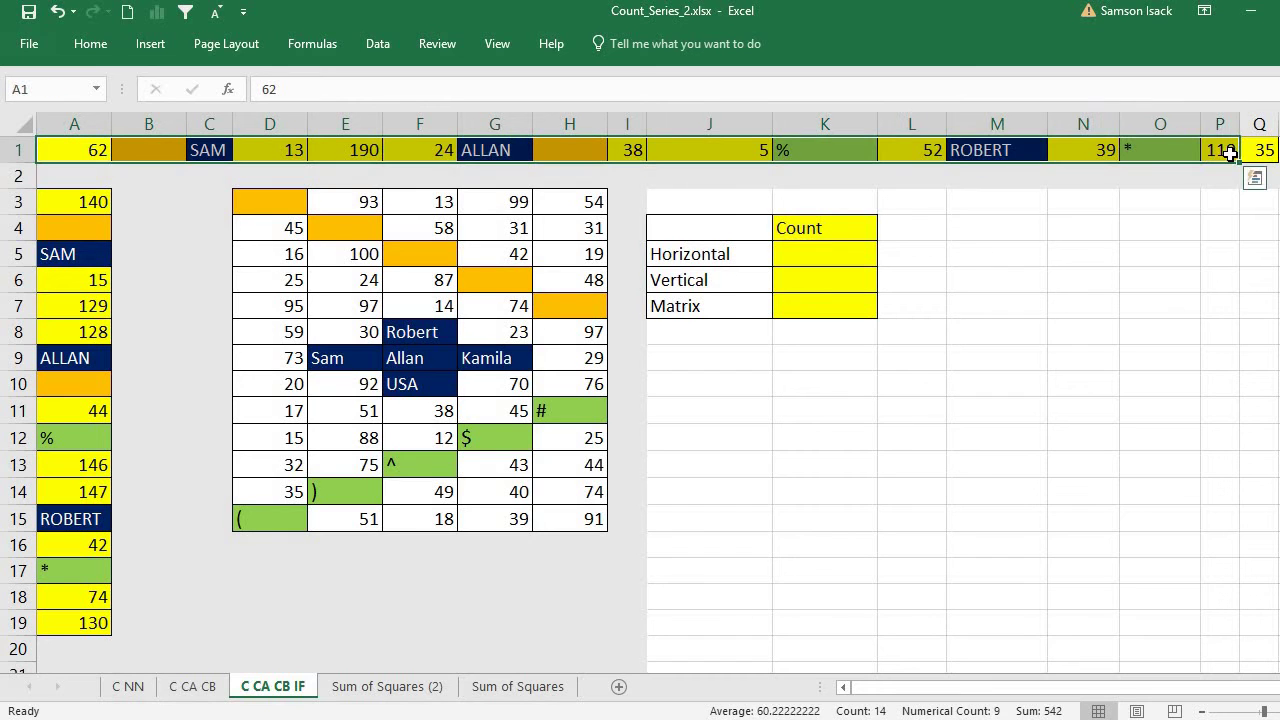
drag(84, 197, 74, 650)
click(345, 202)
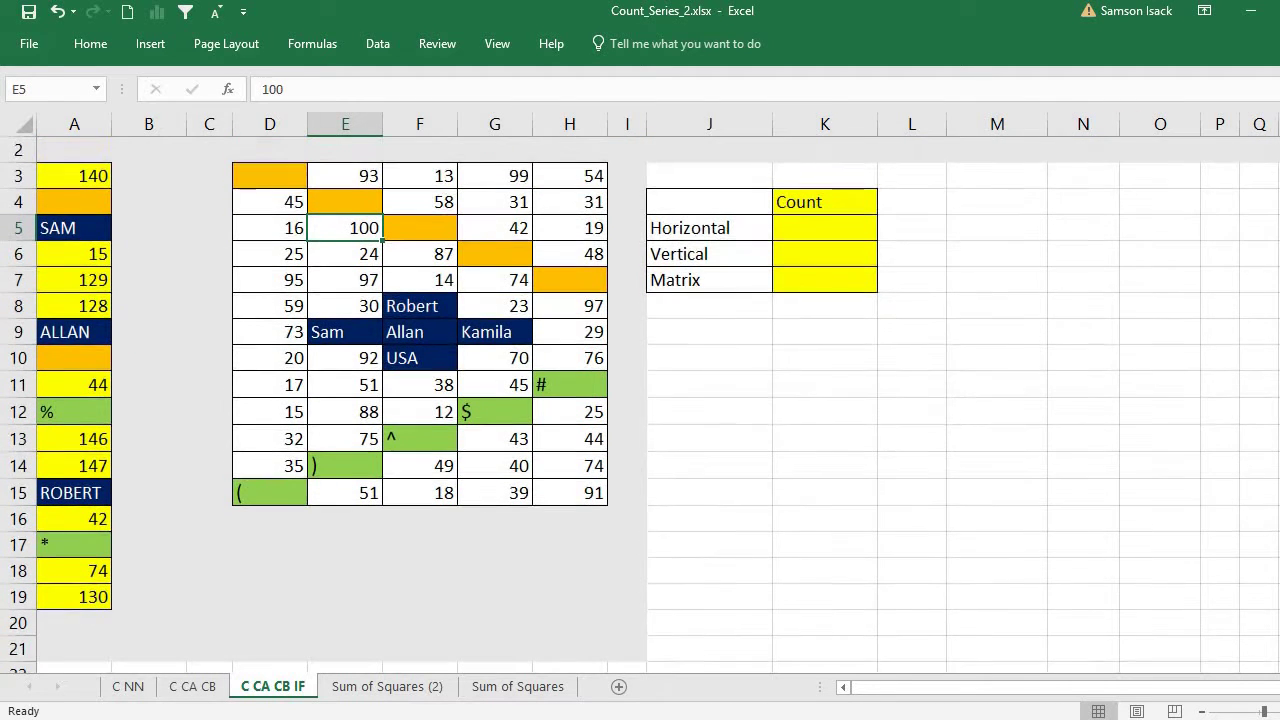
scroll(640, 400, up, 1)
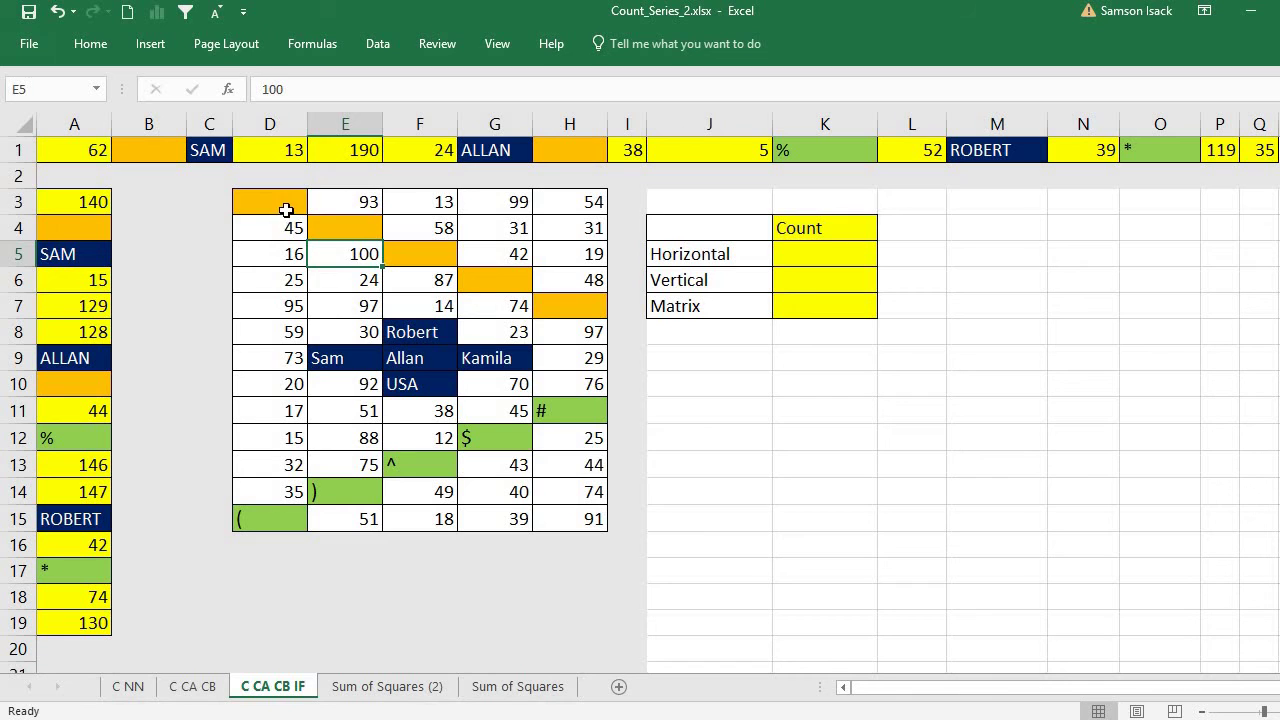
drag(286, 206, 556, 514)
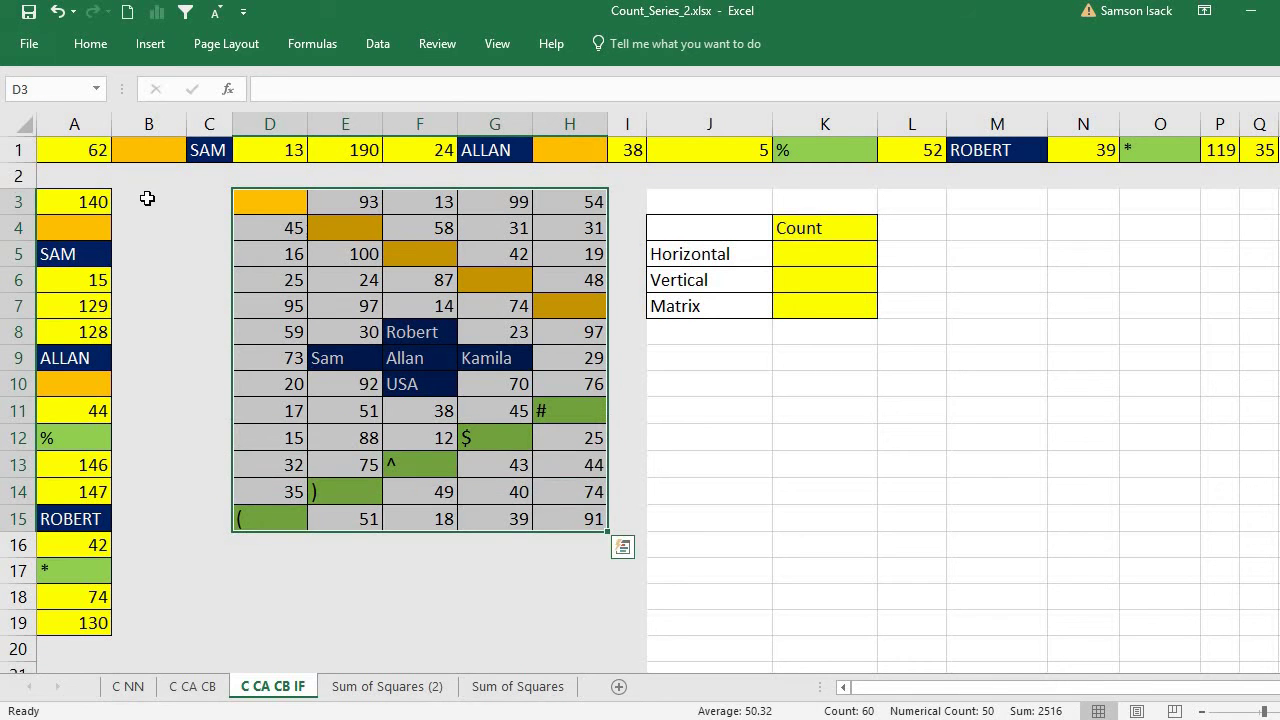
click(89, 148)
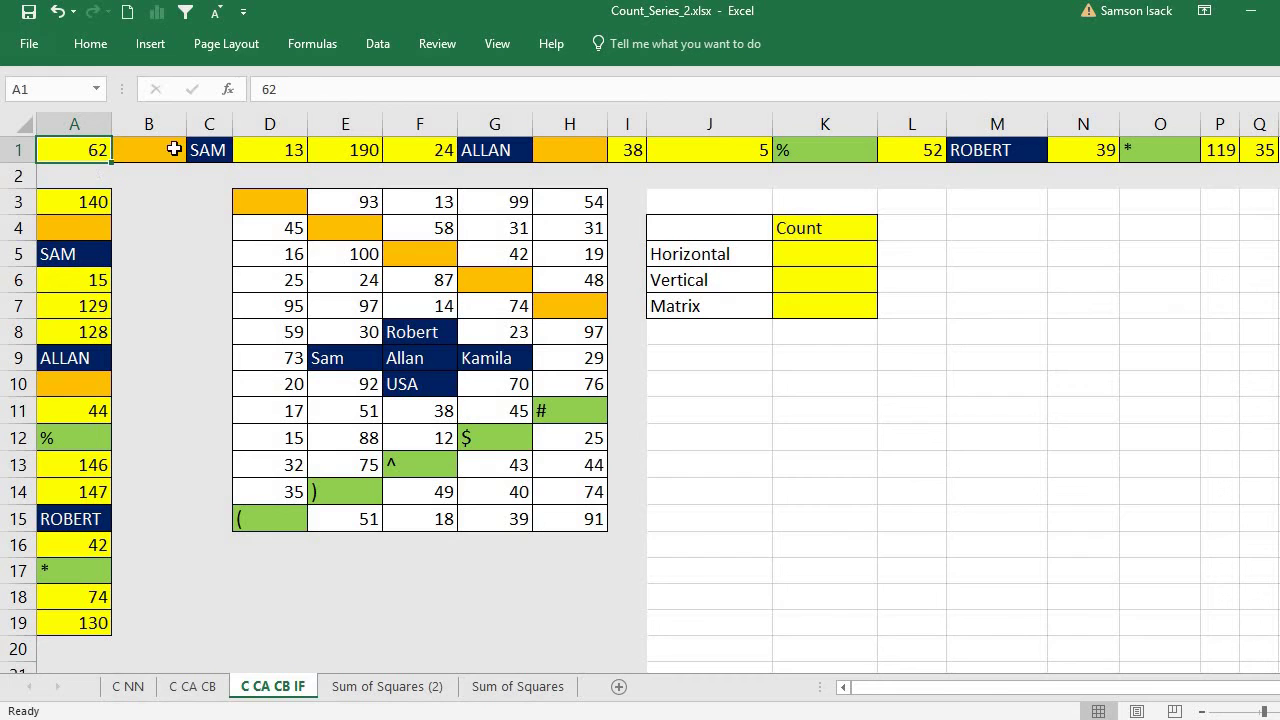
click(211, 152)
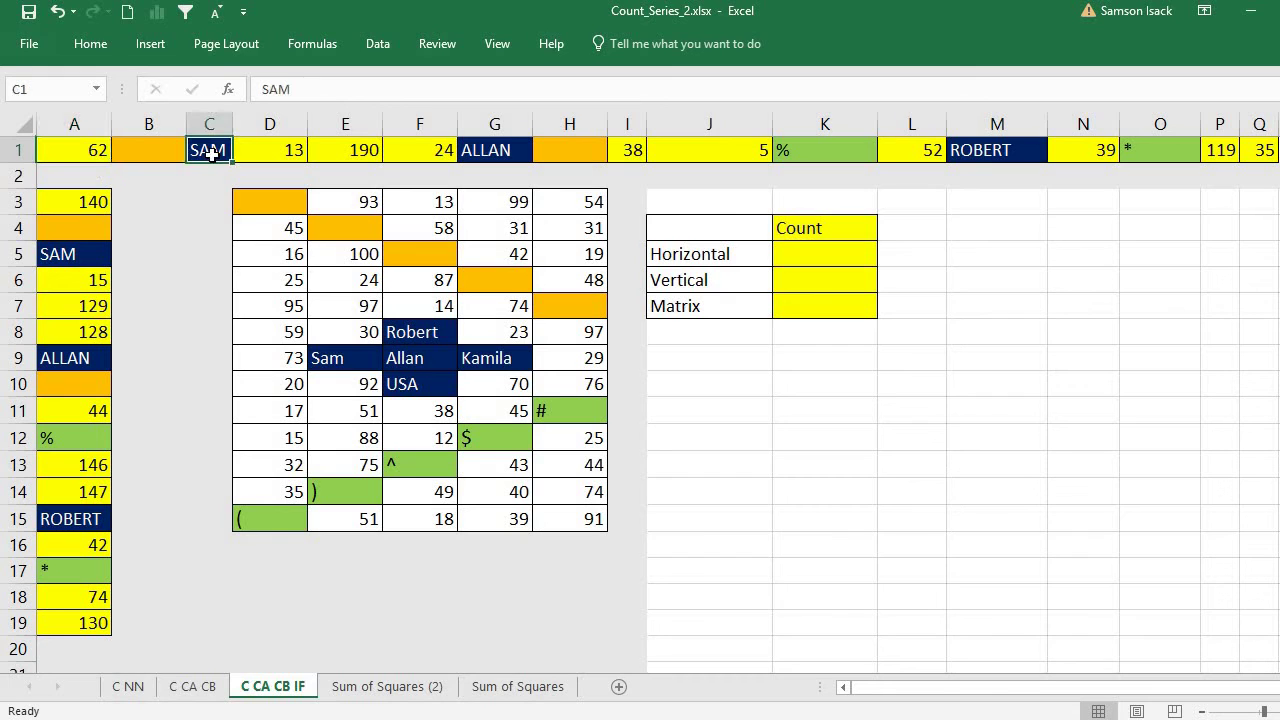
click(143, 153)
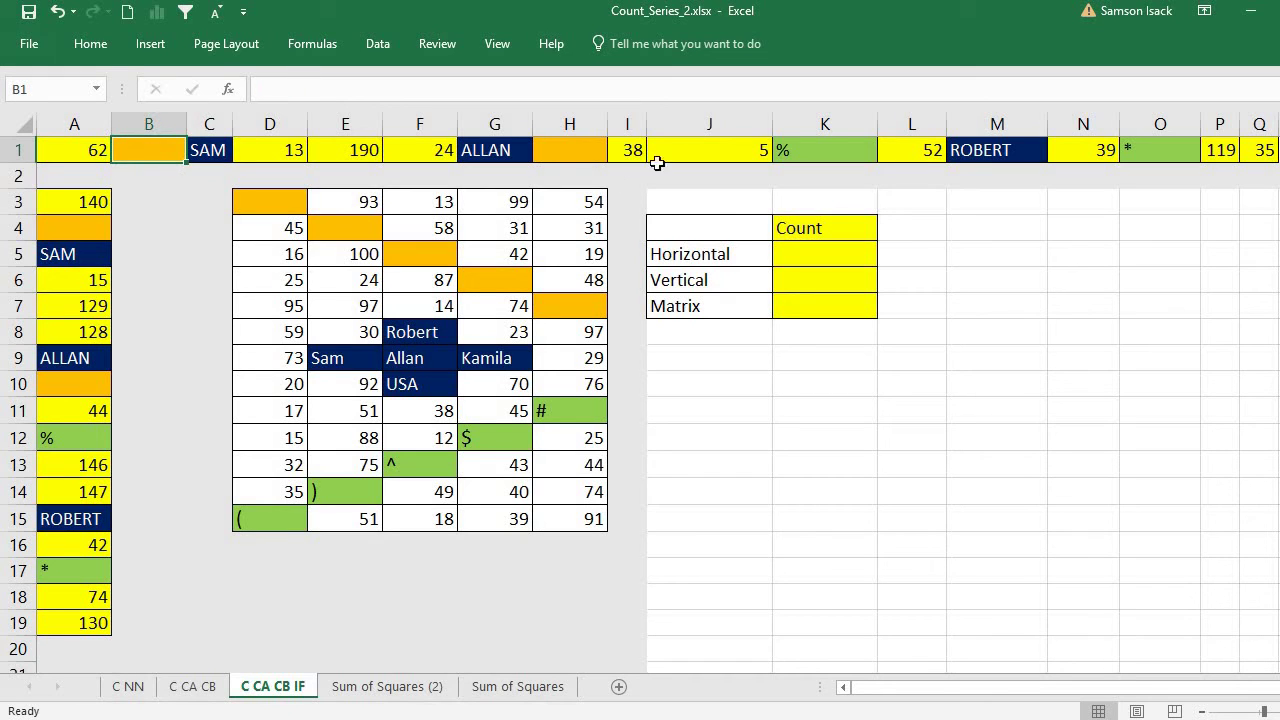
click(842, 150)
click(1150, 150)
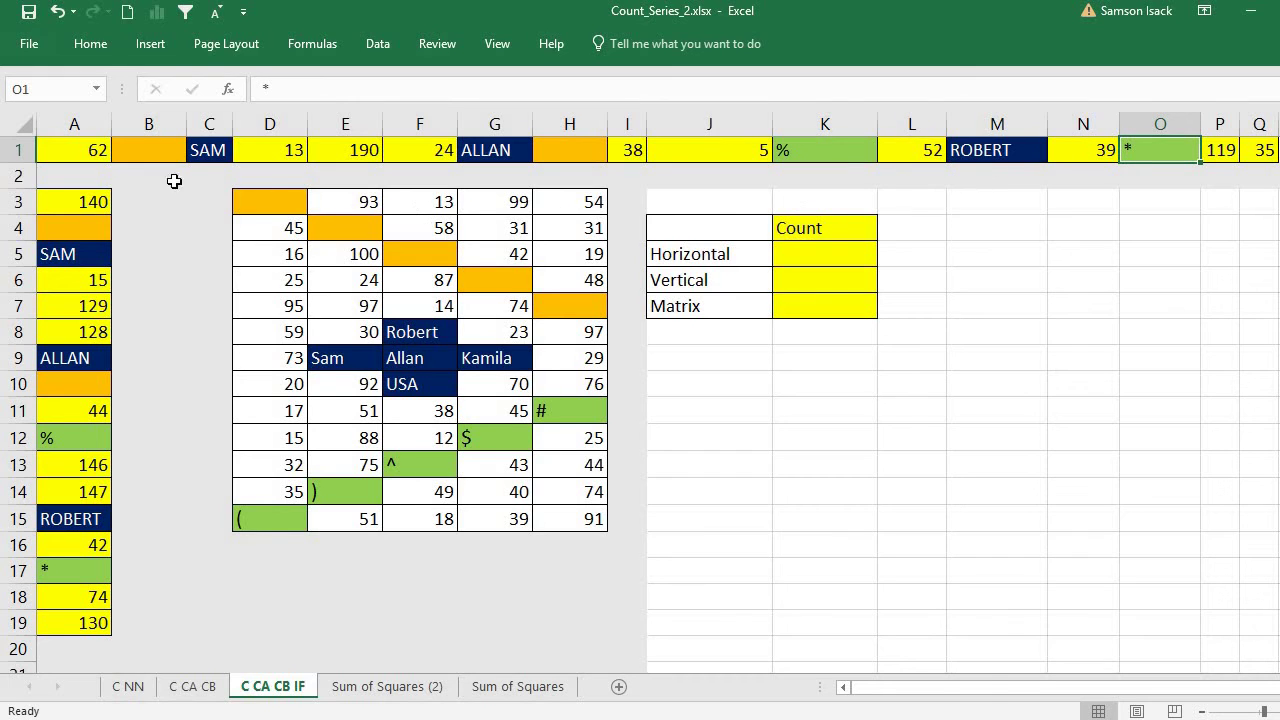
drag(92, 193, 94, 614)
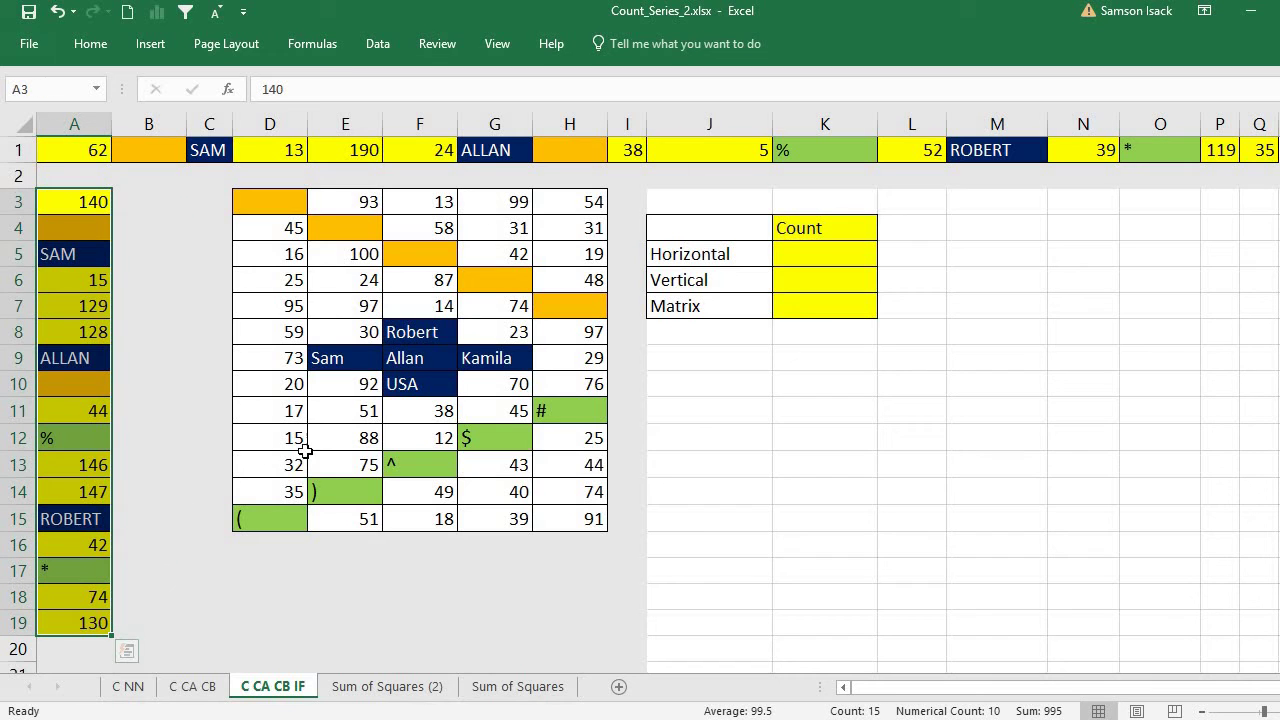
click(848, 227)
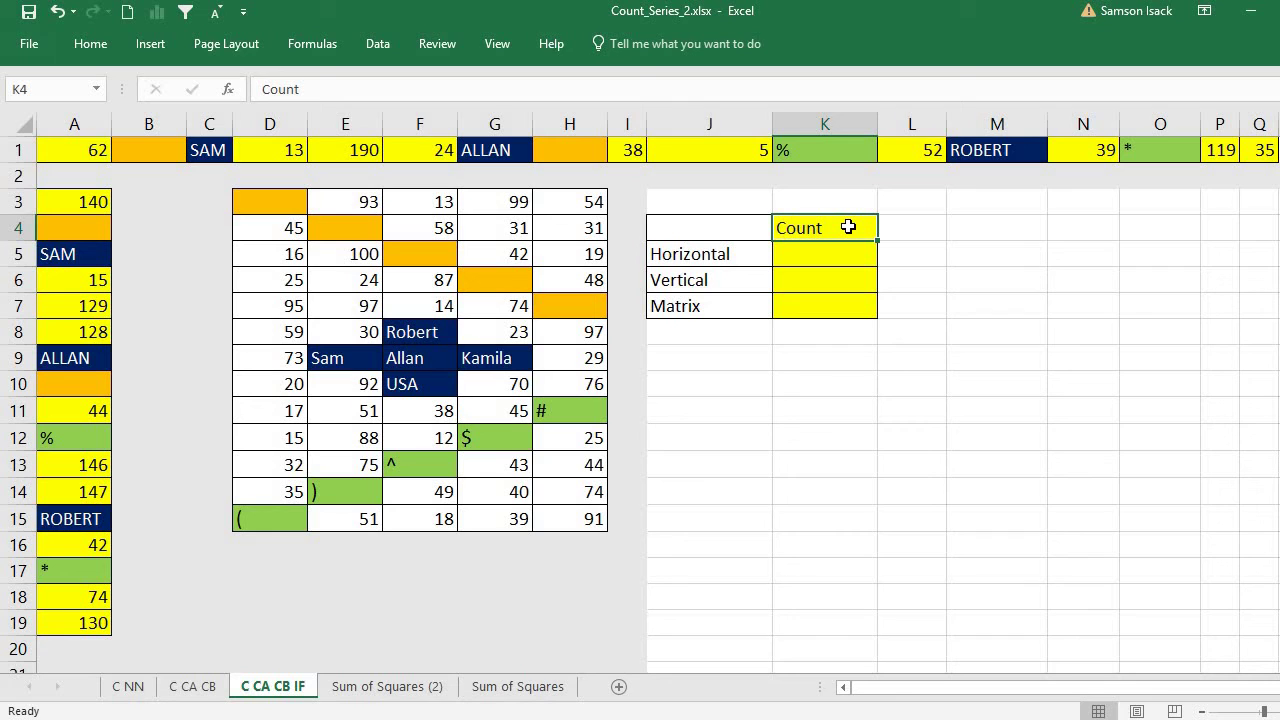
- Review the horizontal range A1:Q1 and go through its numeric cells one by one
click(75, 148)
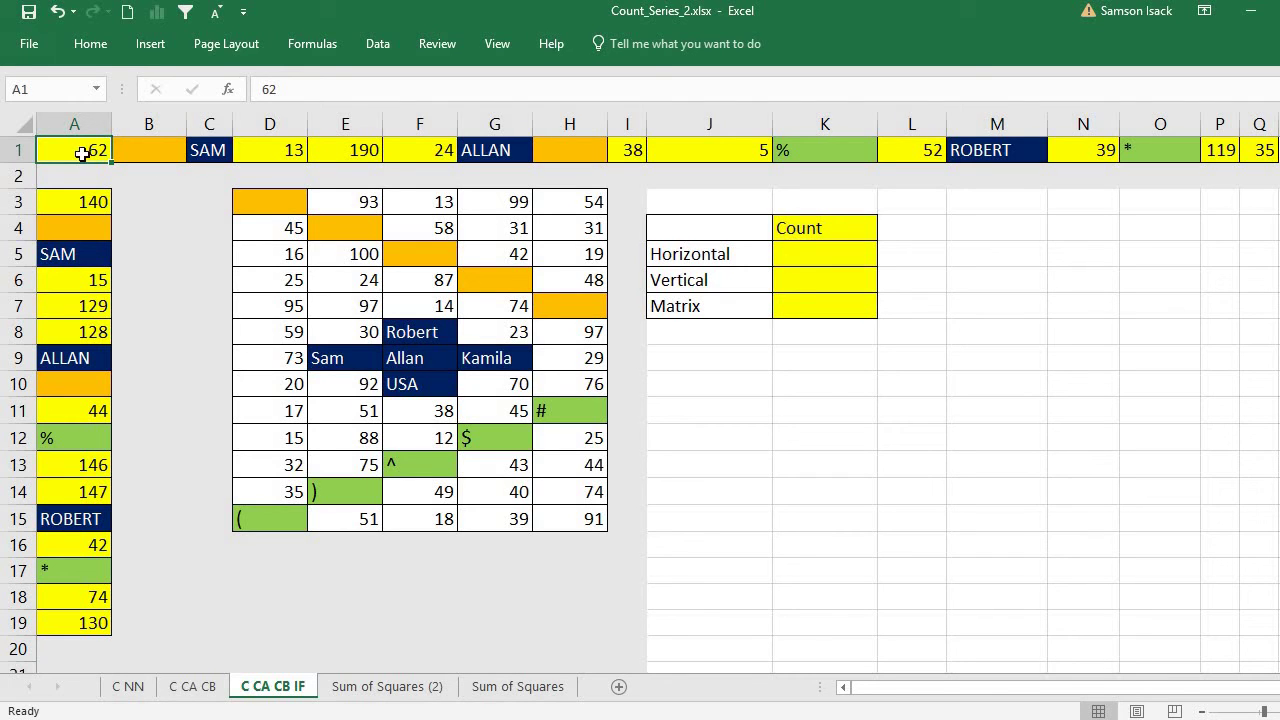
drag(82, 153, 1248, 138)
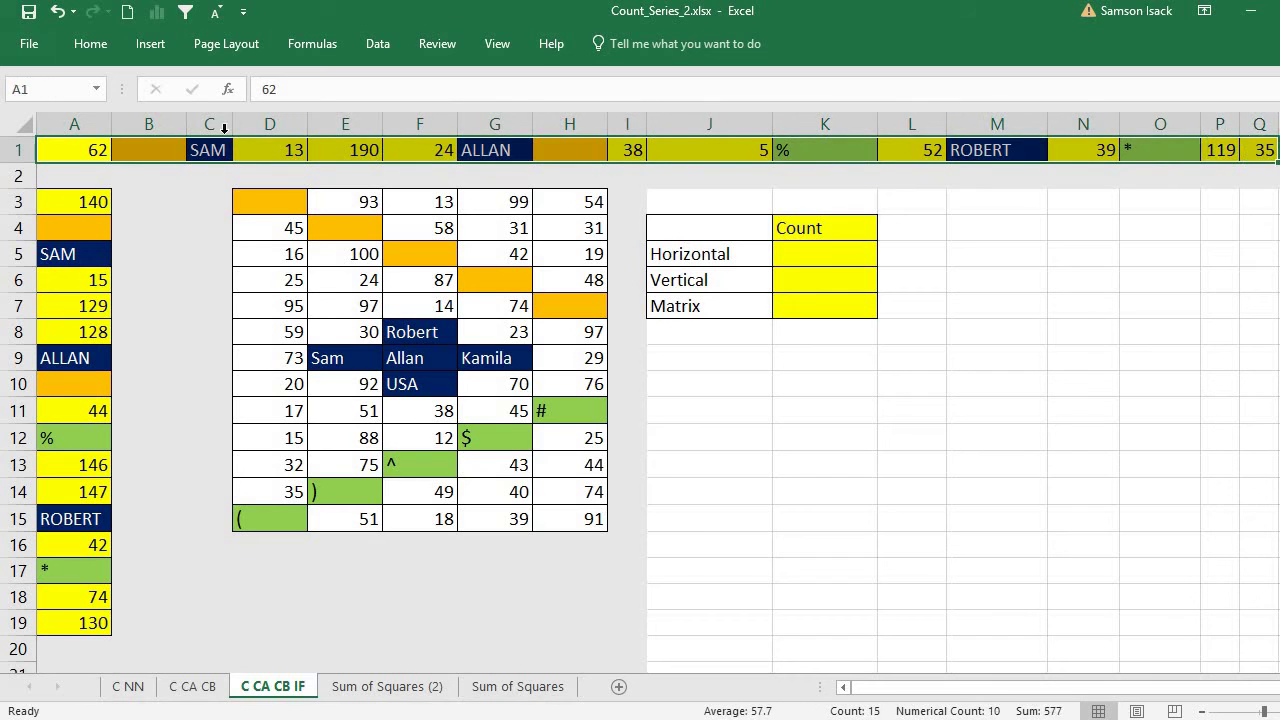
click(90, 143)
click(255, 150)
click(363, 150)
click(462, 150)
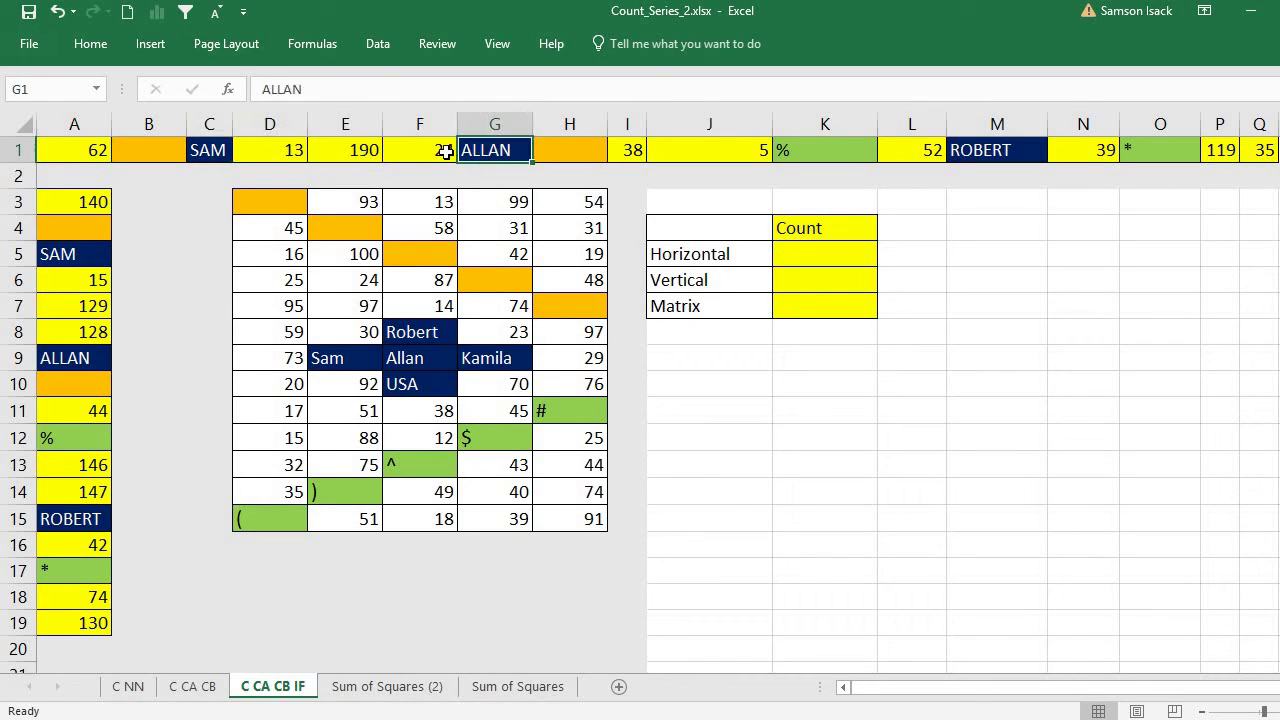
click(445, 150)
click(628, 148)
click(716, 152)
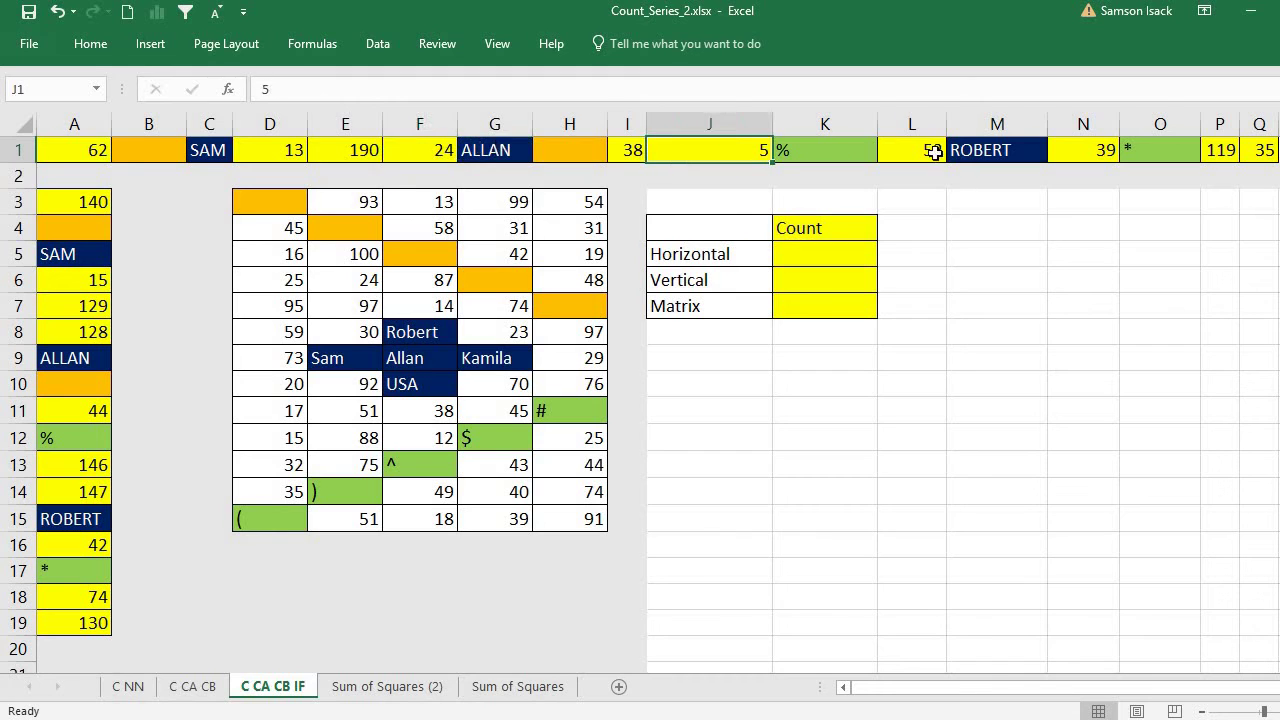
click(933, 149)
click(1072, 150)
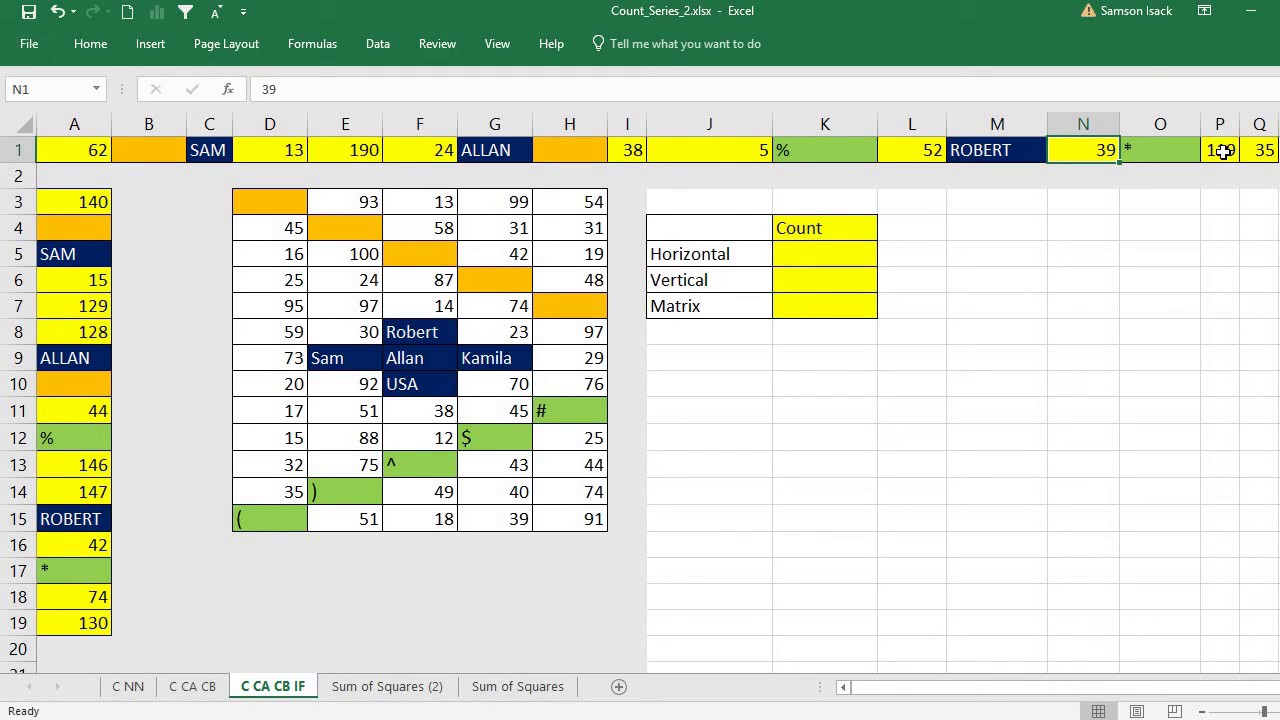
click(1224, 150)
click(1264, 150)
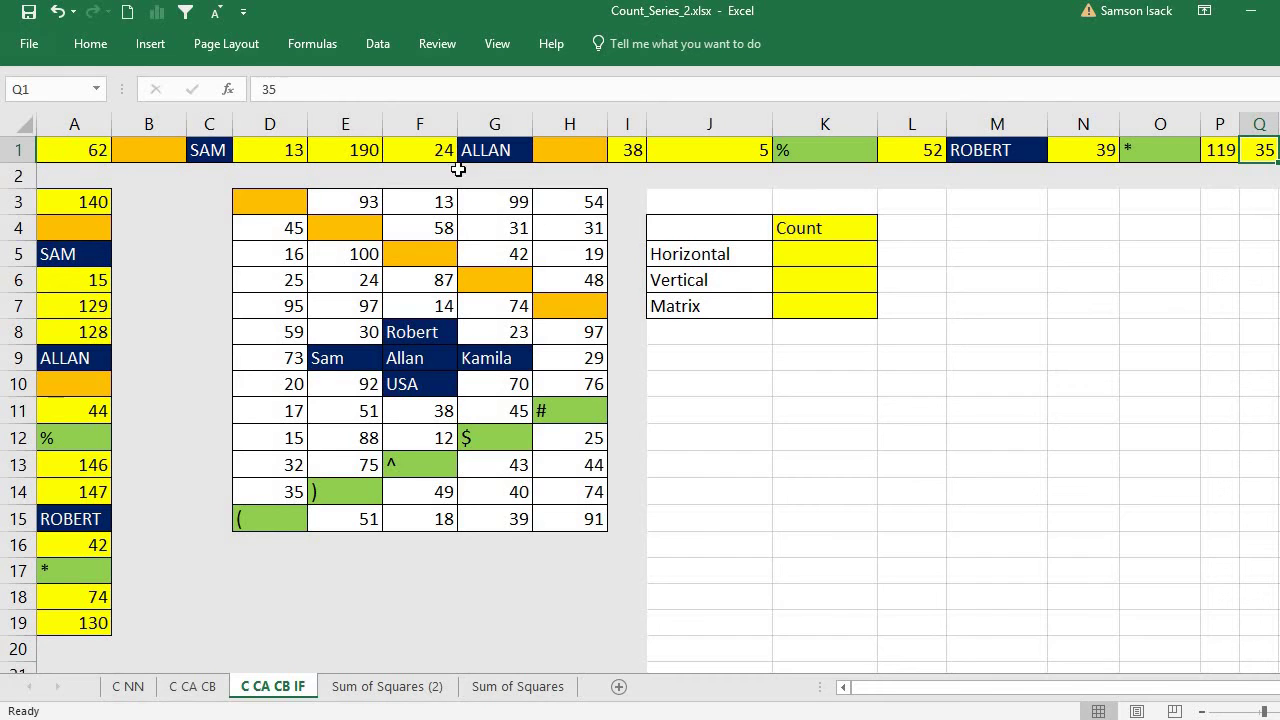
- Enter =COUNT(A1:Q1) in the Horizontal row's Count cell, K5, to count the numbers in row 1
double_click(847, 257)
text(=)
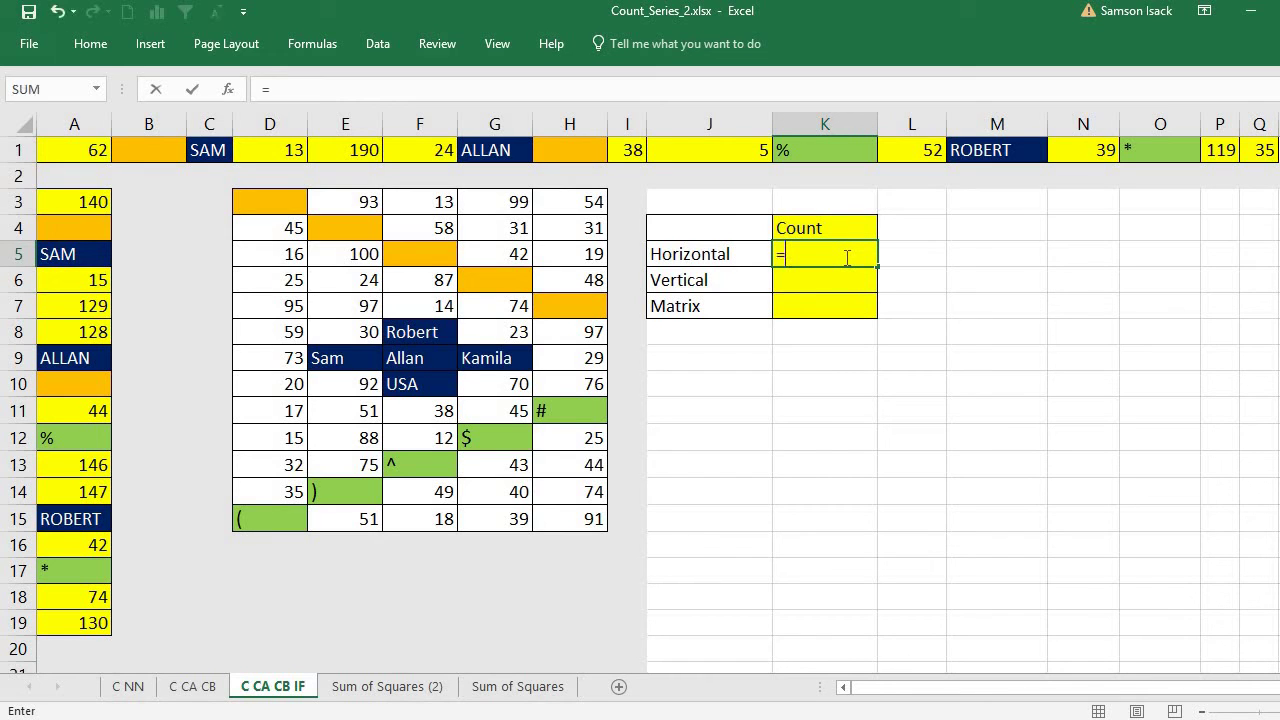
text(COUNT)
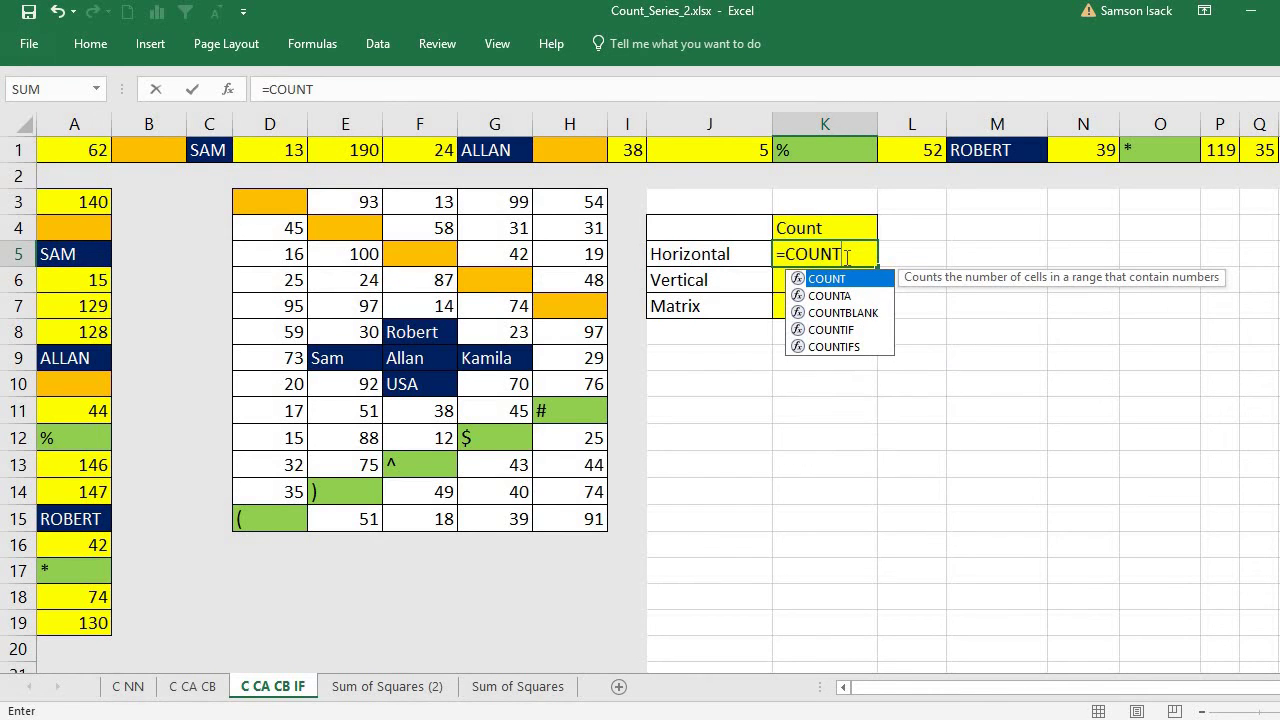
text(()
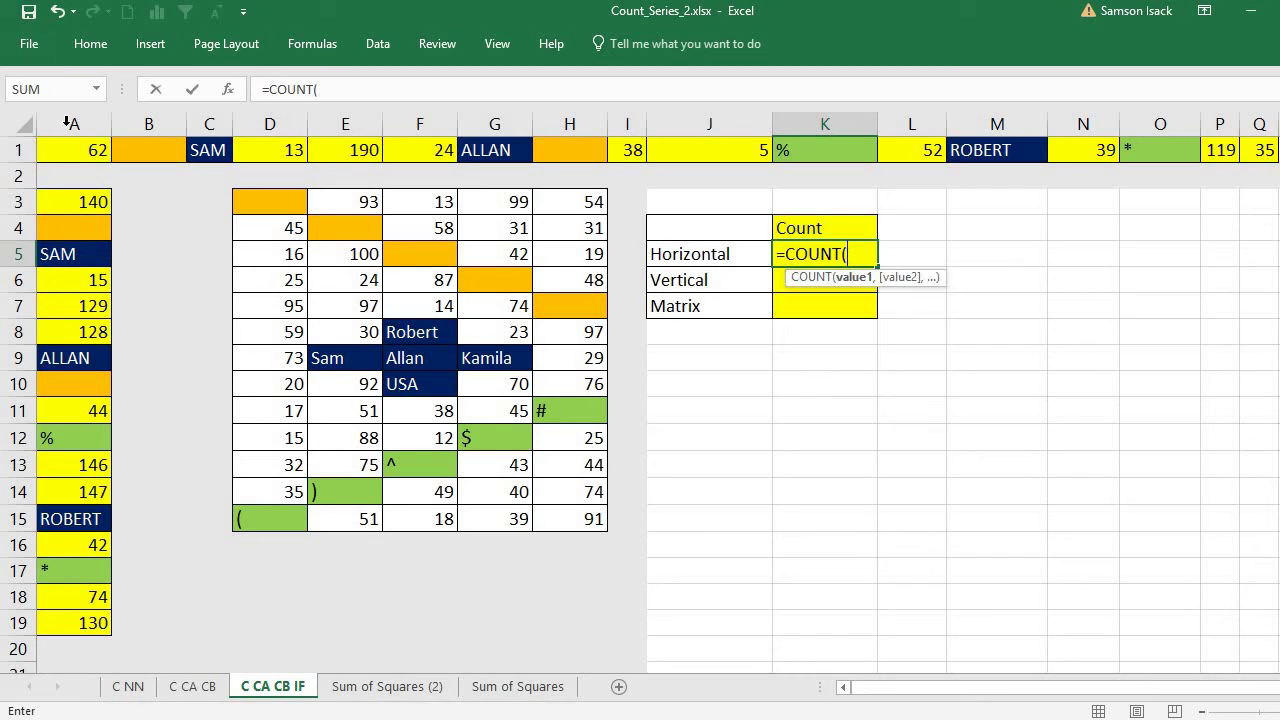
drag(70, 150, 1257, 142)
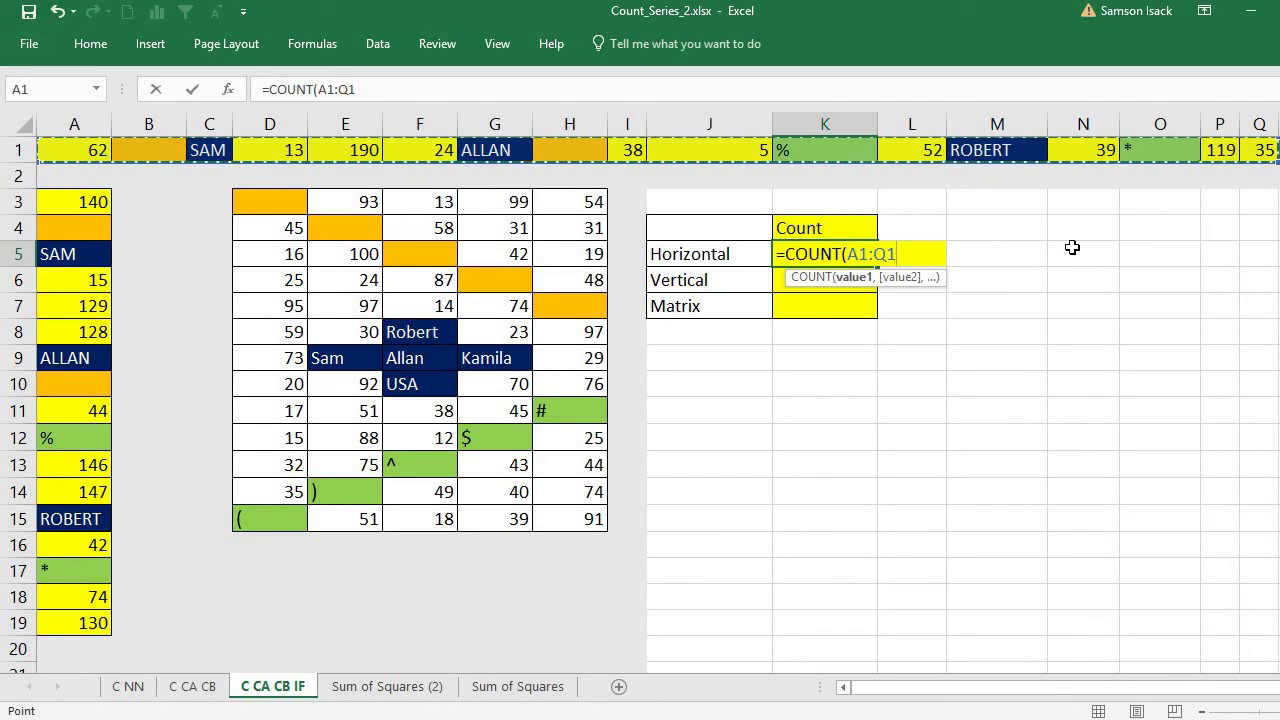
text())
key(Return)
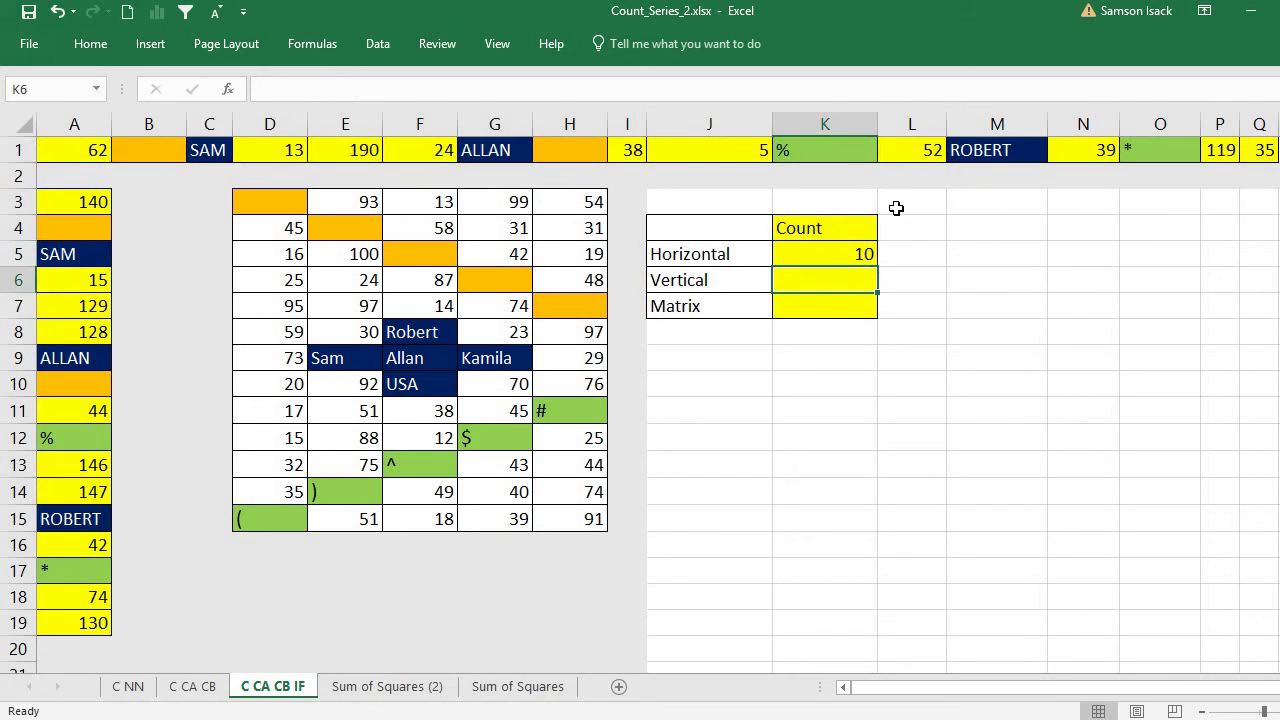
click(837, 253)
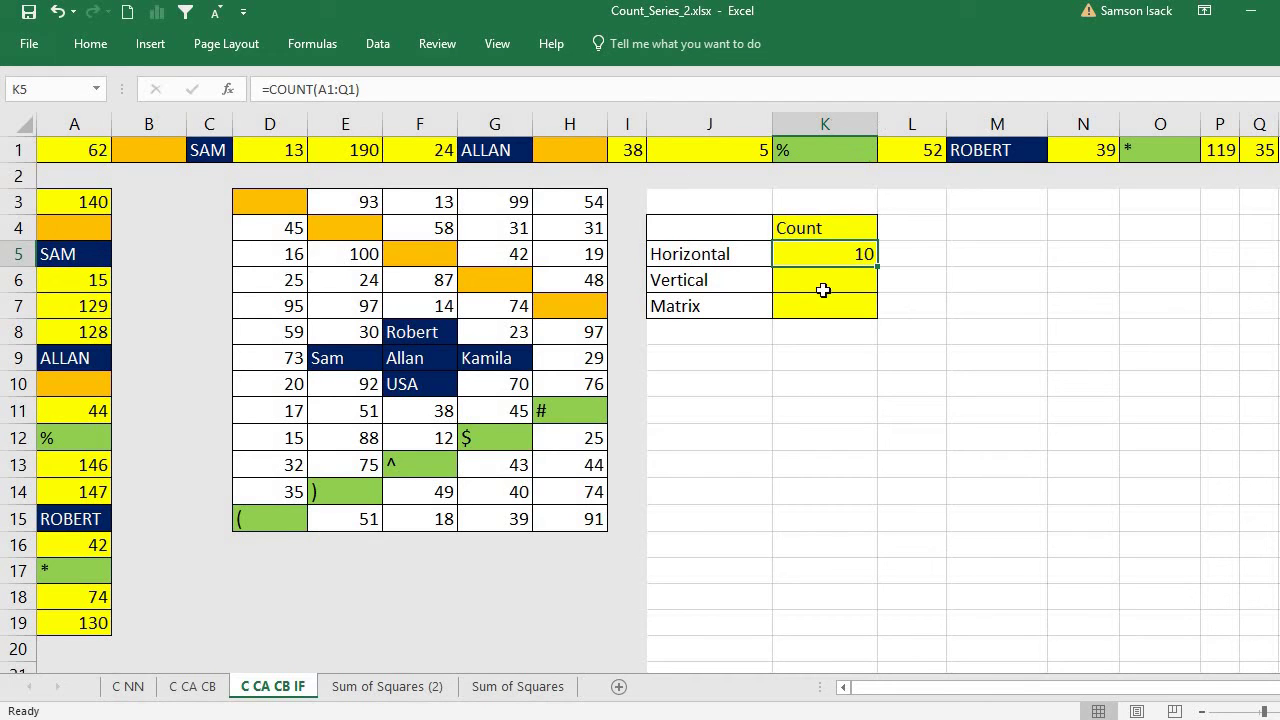
- Enter =COUNT(A3:A19) in the Vertical row's Count cell, K6, to count the numbers in column A
click(818, 279)
text(=)
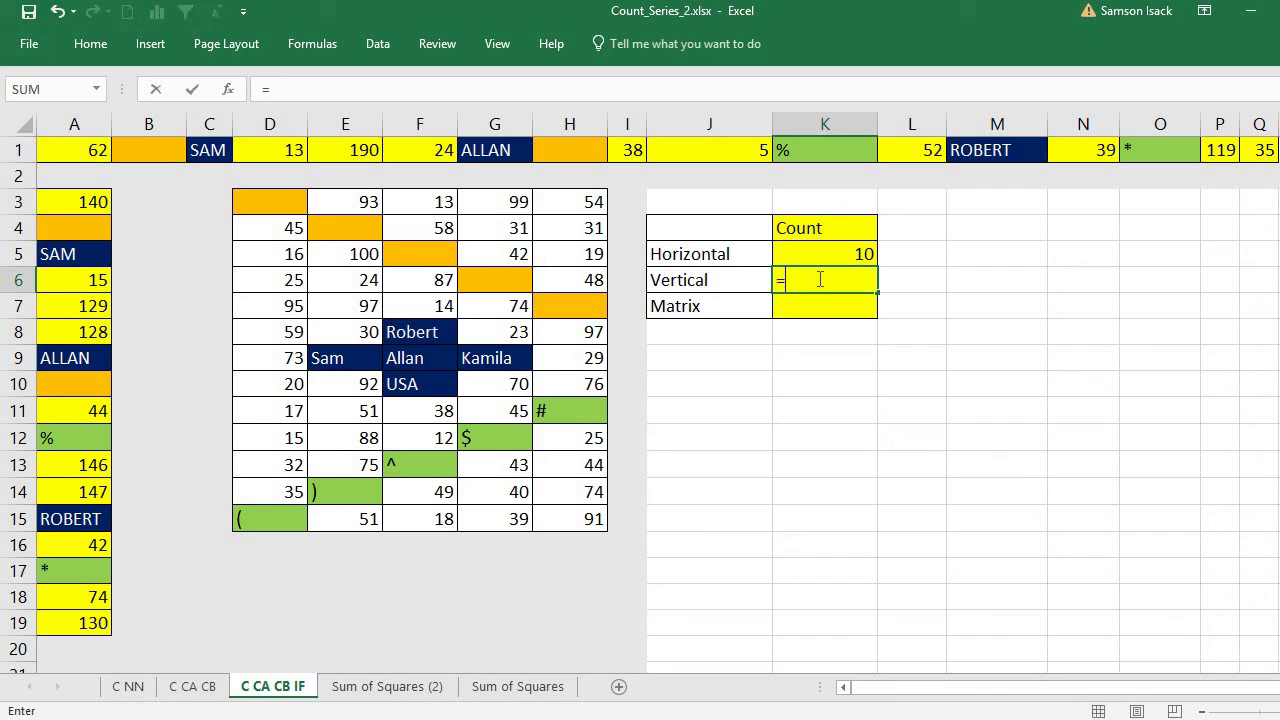
text(cou)
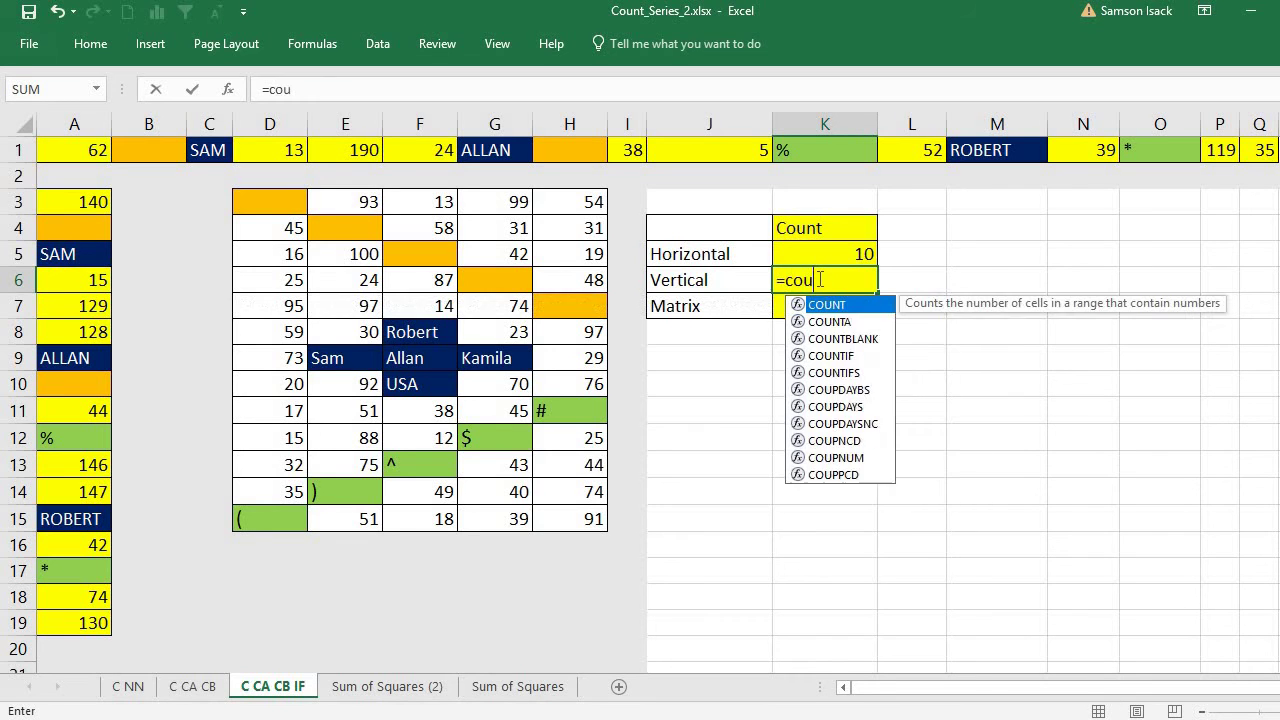
text(nt()
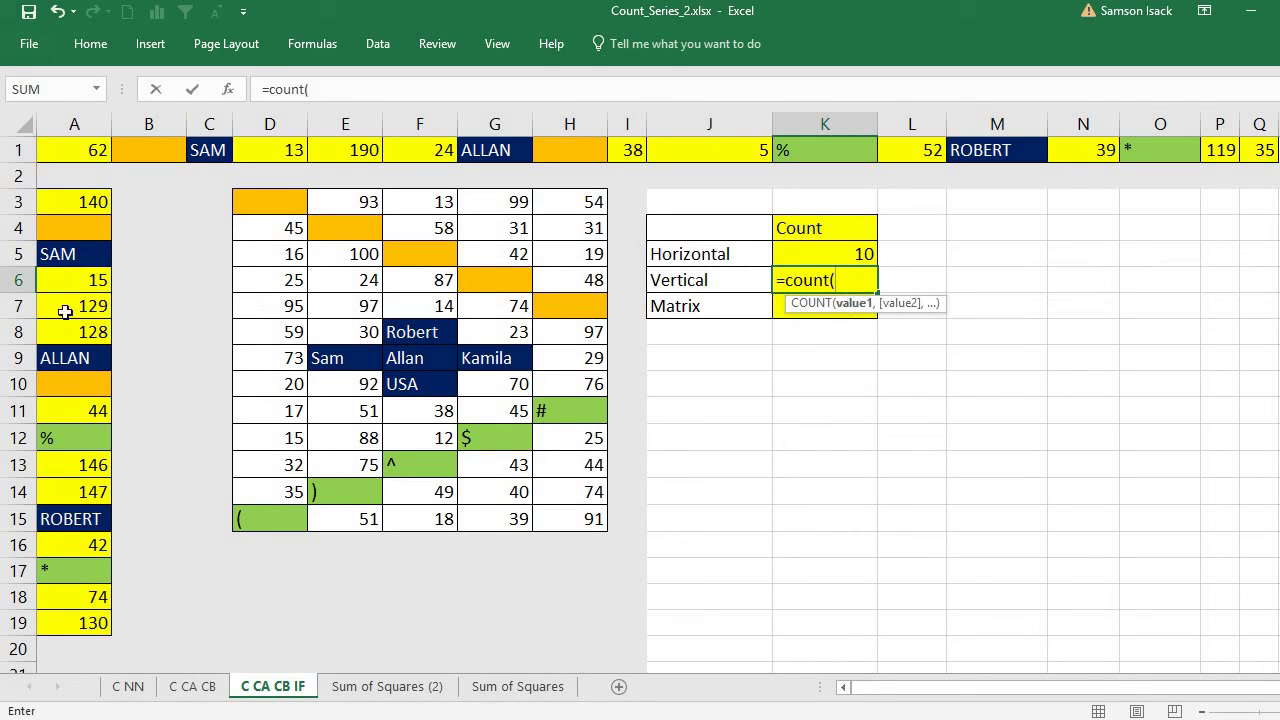
drag(71, 206, 88, 613)
text())
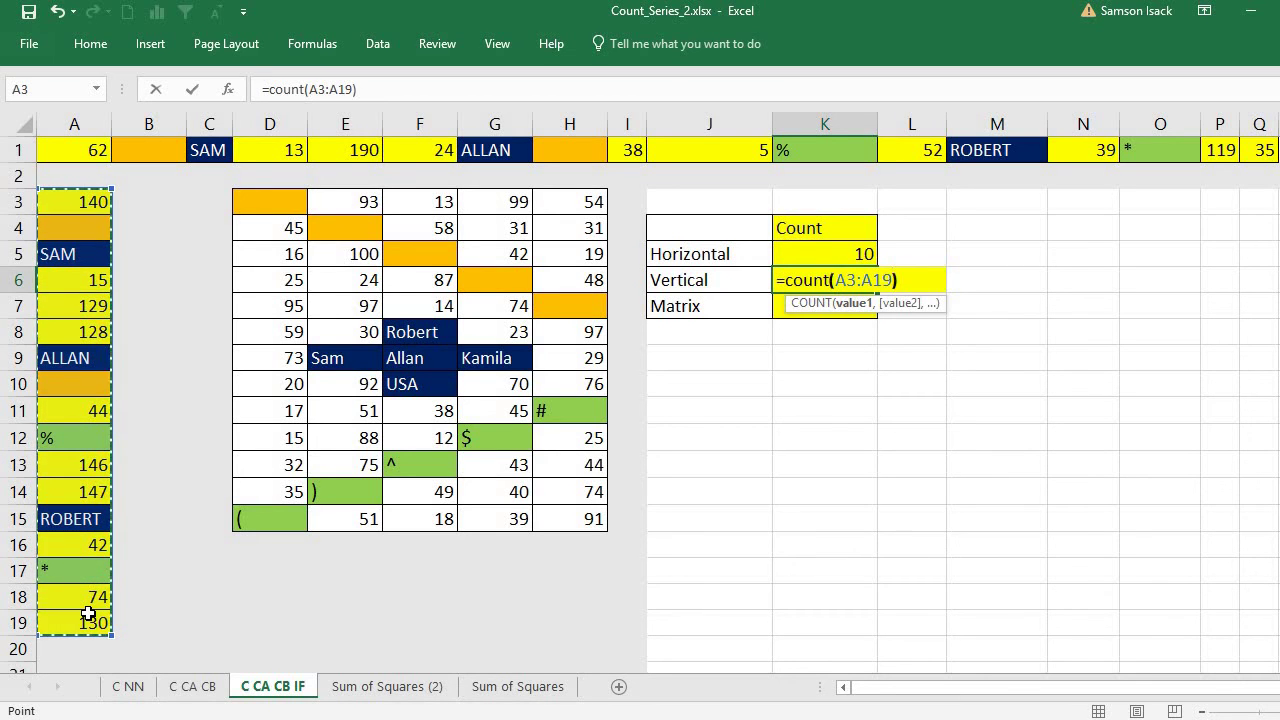
key(Return)
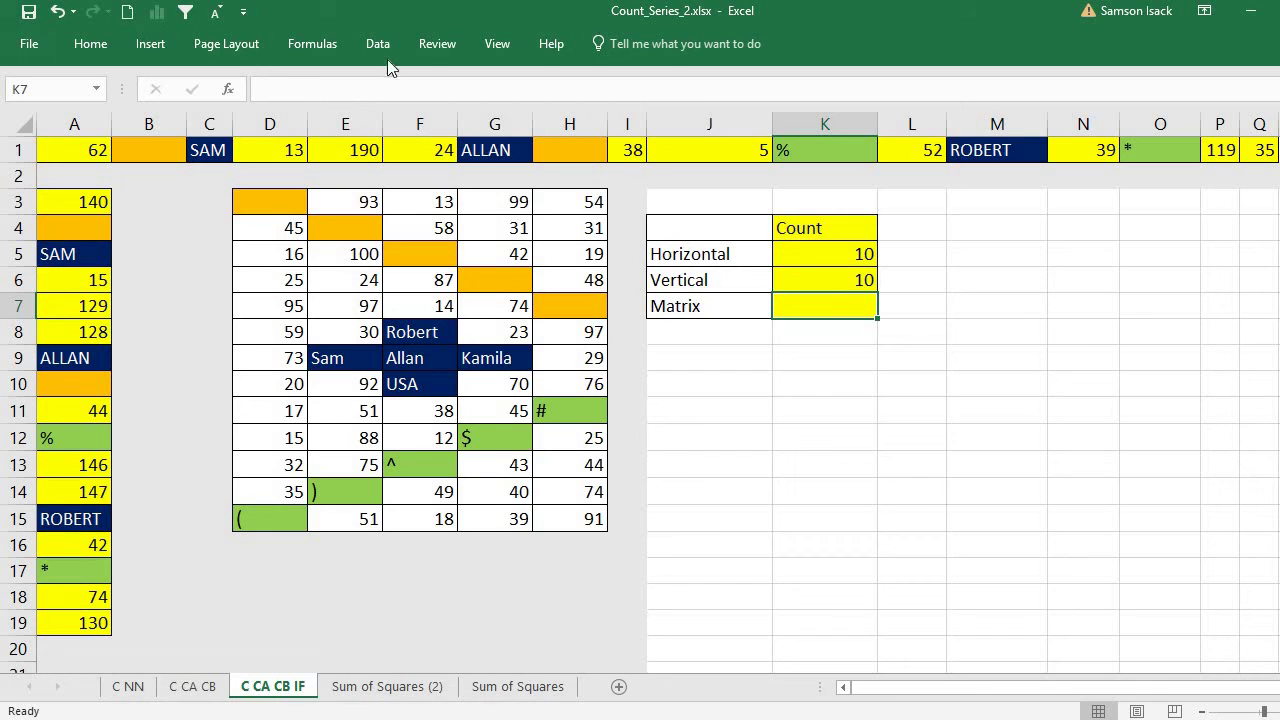
- Check the numeric cells in A3:A19 one by one and review the Vertical and Horizontal count formulas
click(80, 202)
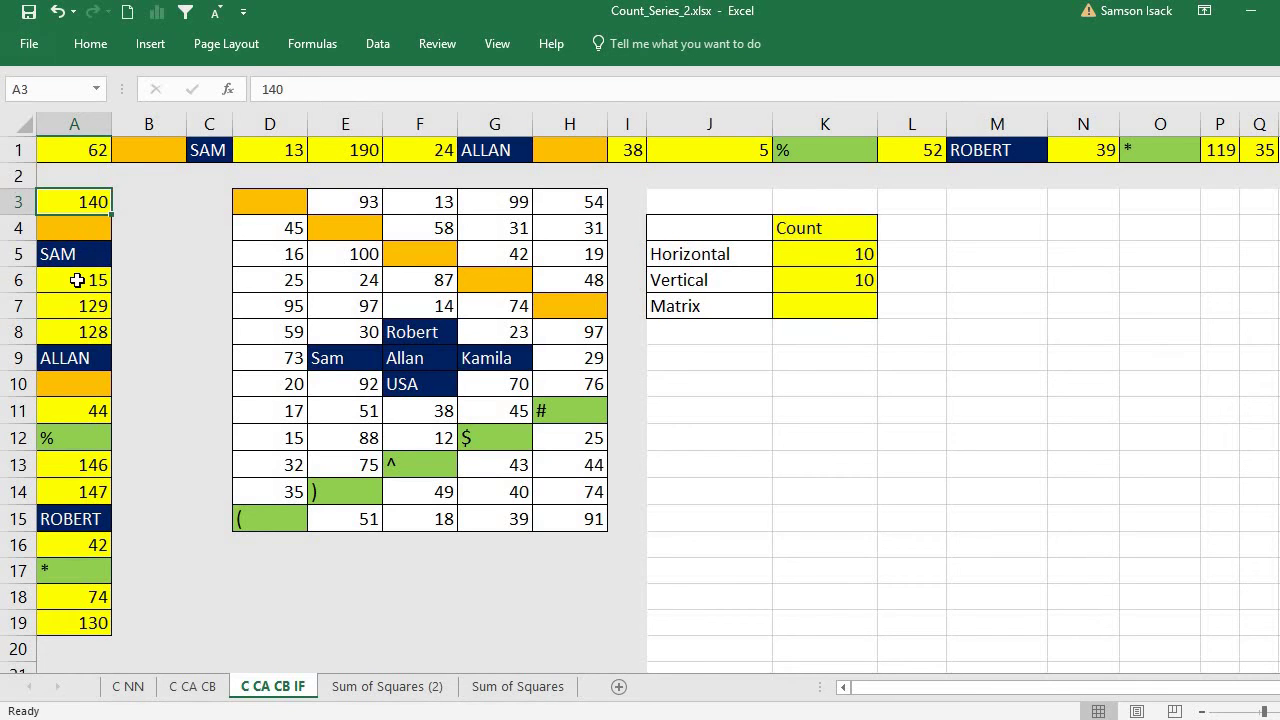
click(77, 280)
click(91, 306)
click(91, 333)
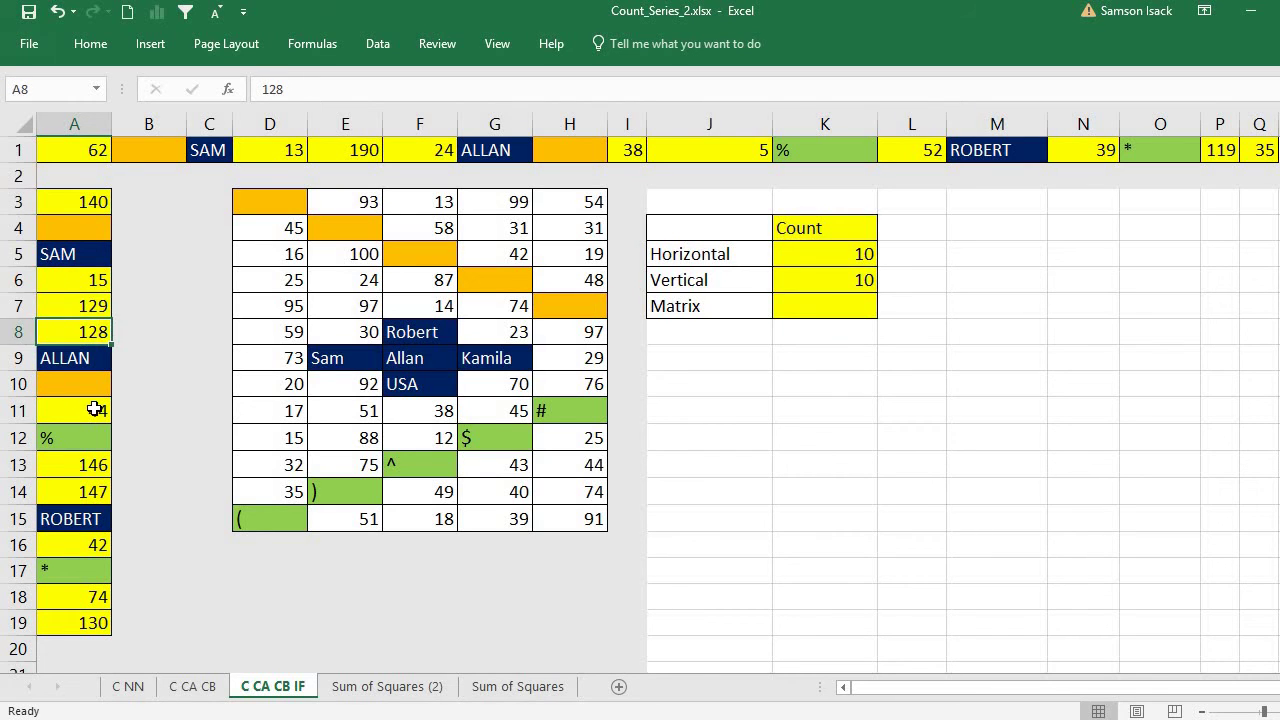
click(94, 406)
click(91, 466)
click(86, 492)
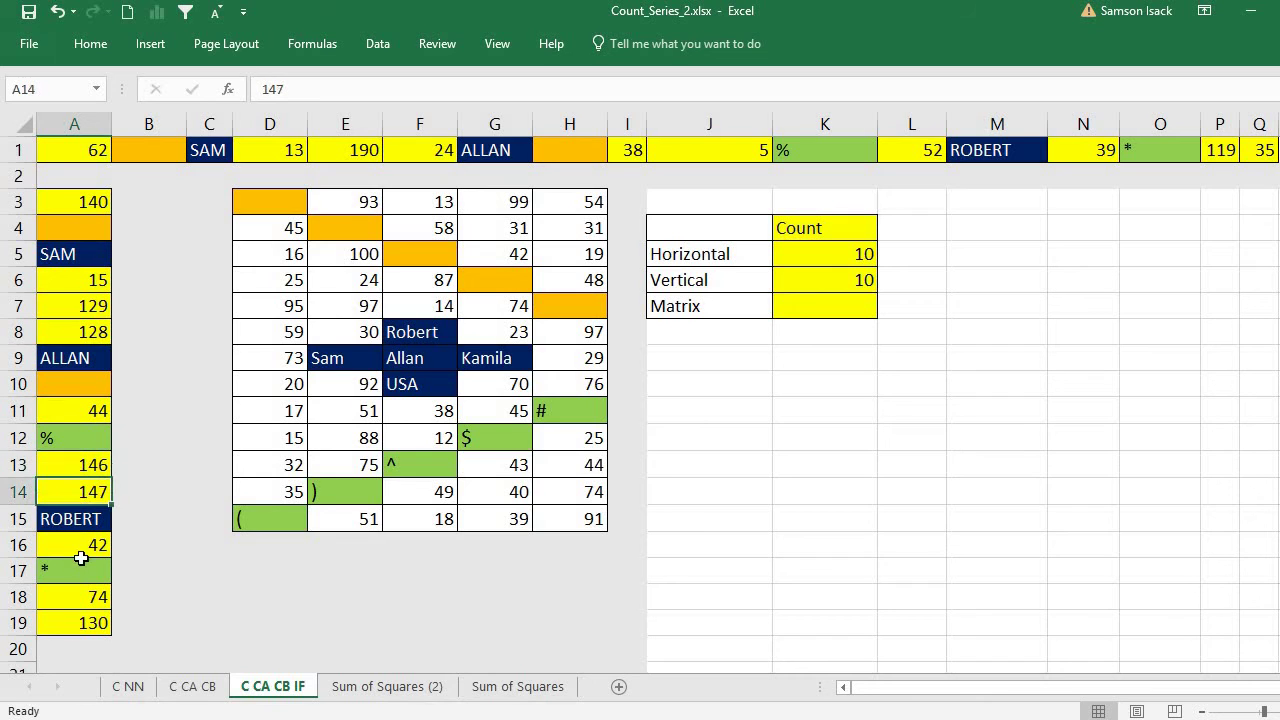
click(84, 543)
click(90, 597)
click(90, 621)
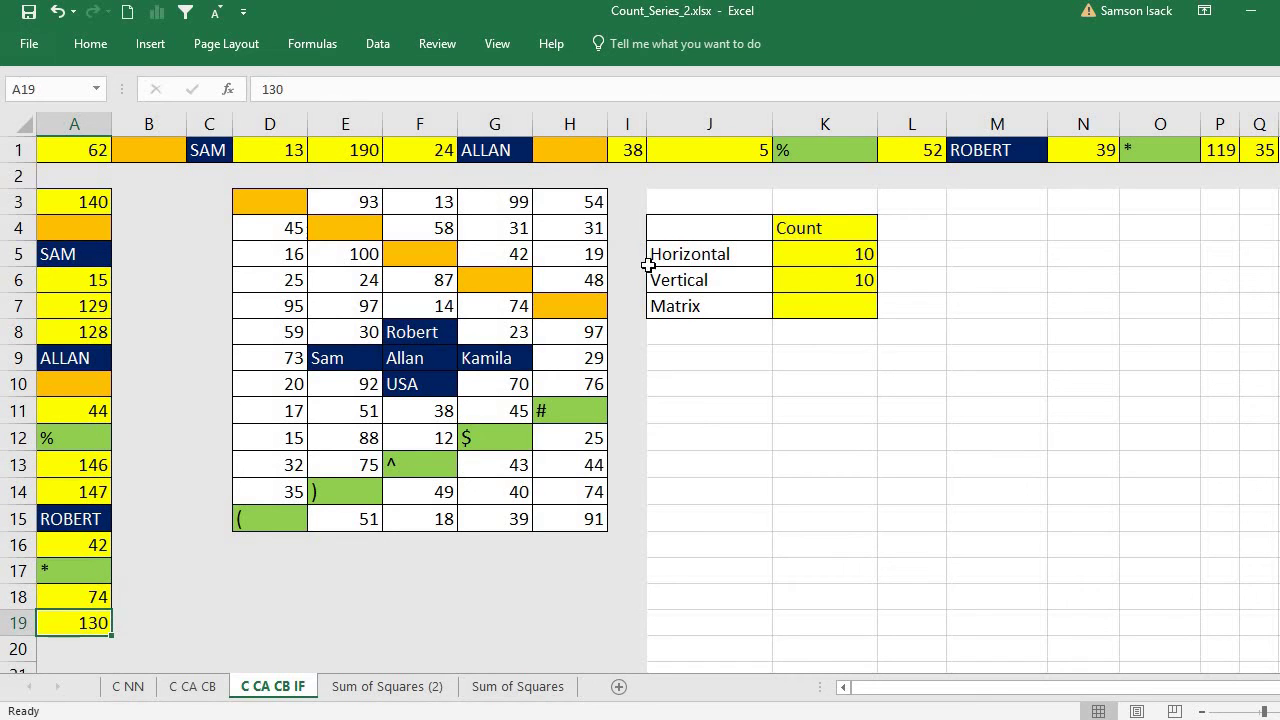
click(831, 283)
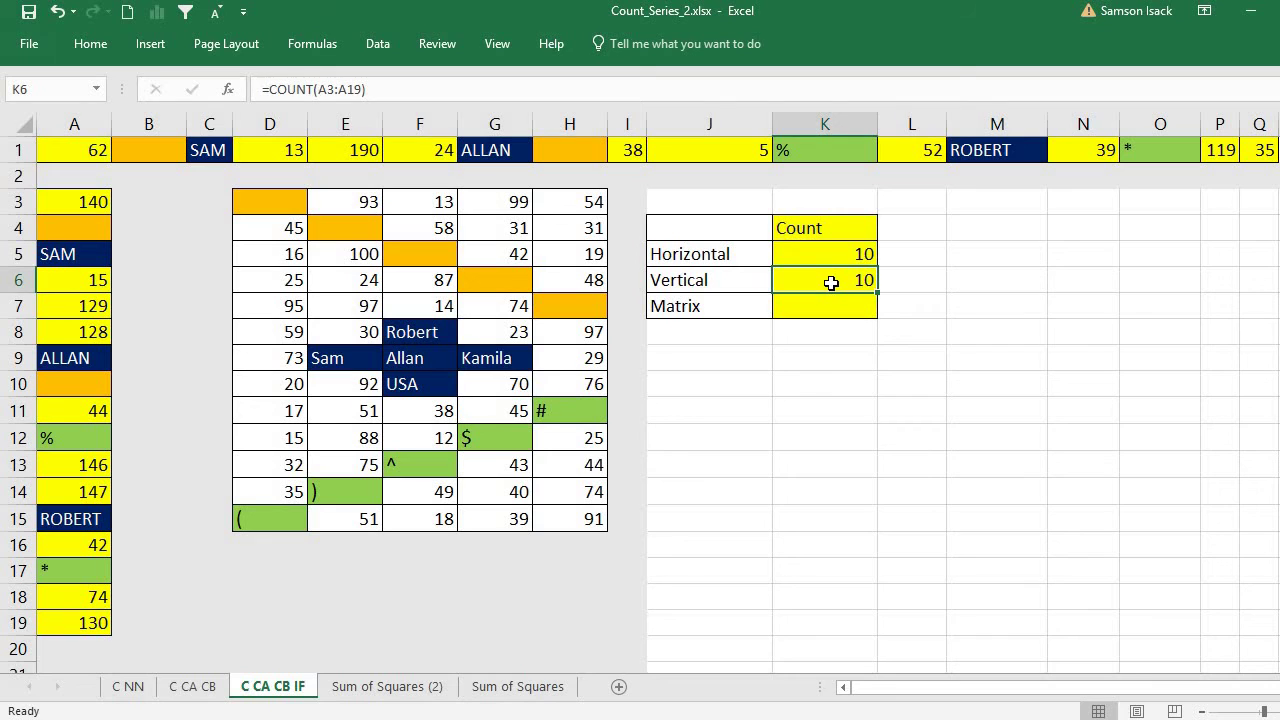
click(833, 258)
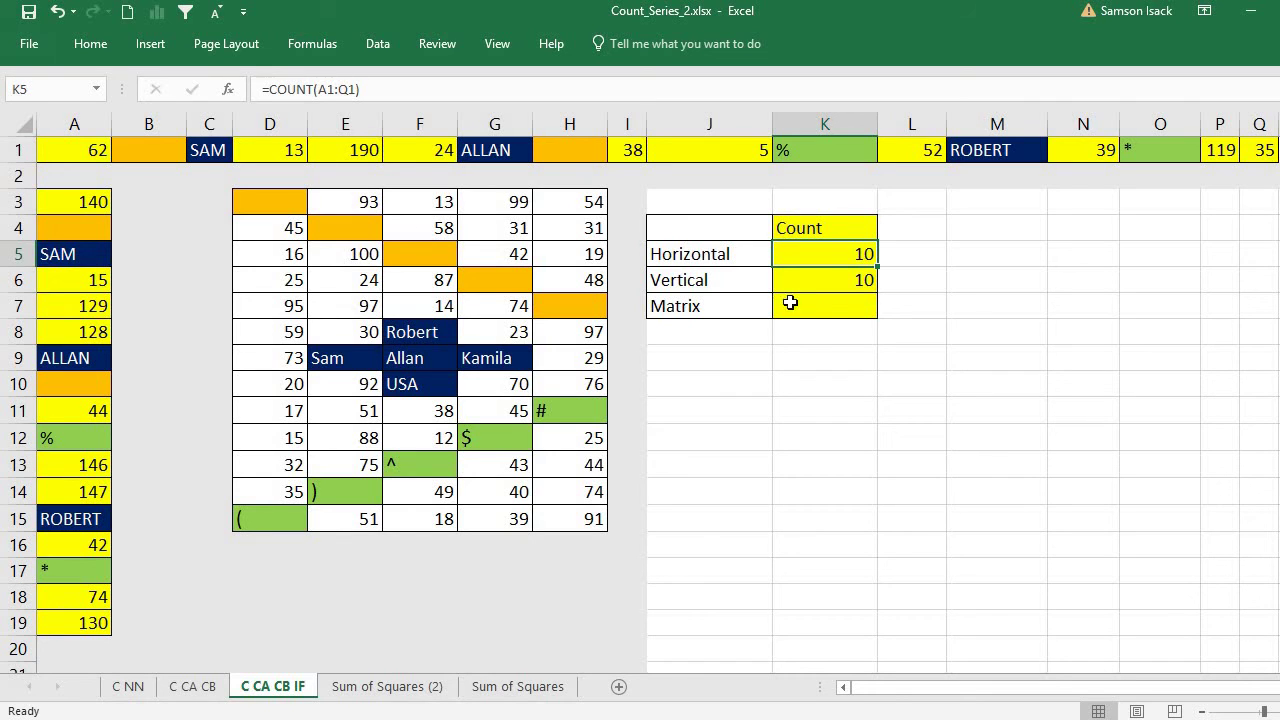
- Enter =COUNT(D3:H15) in the Matrix row's Count cell, K7, to count the numbers in the matrix
click(826, 306)
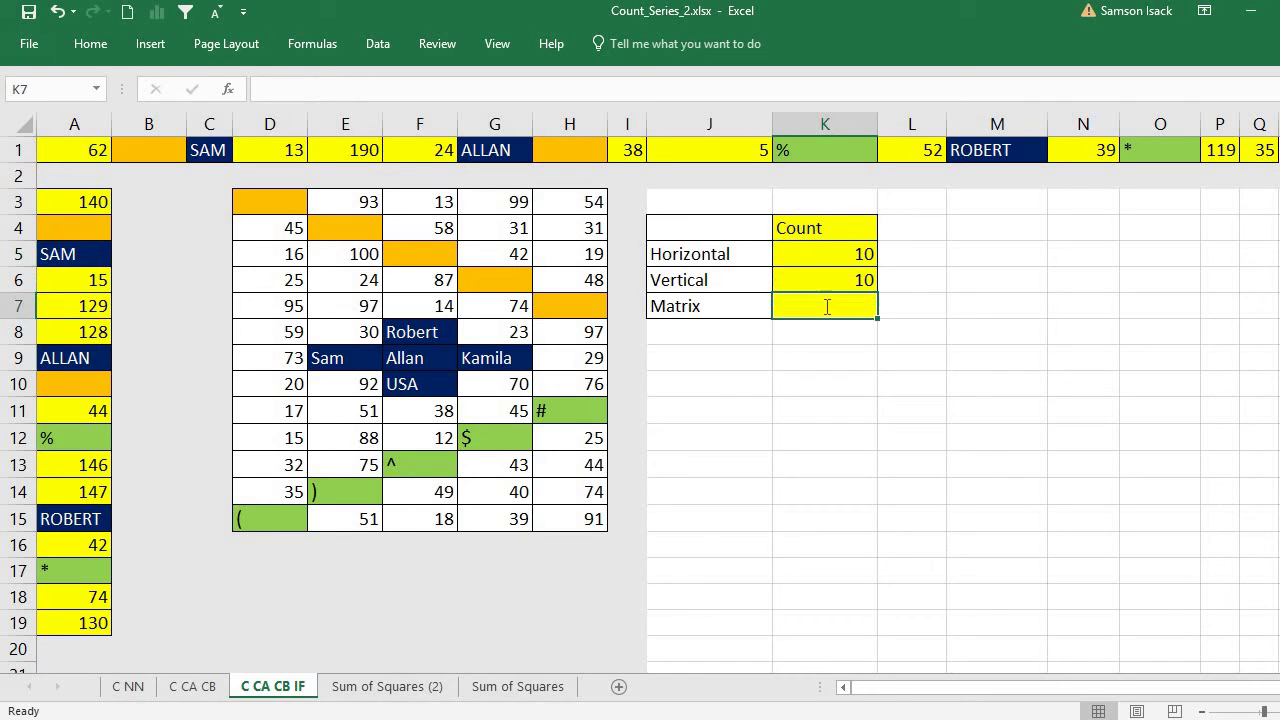
text(=)
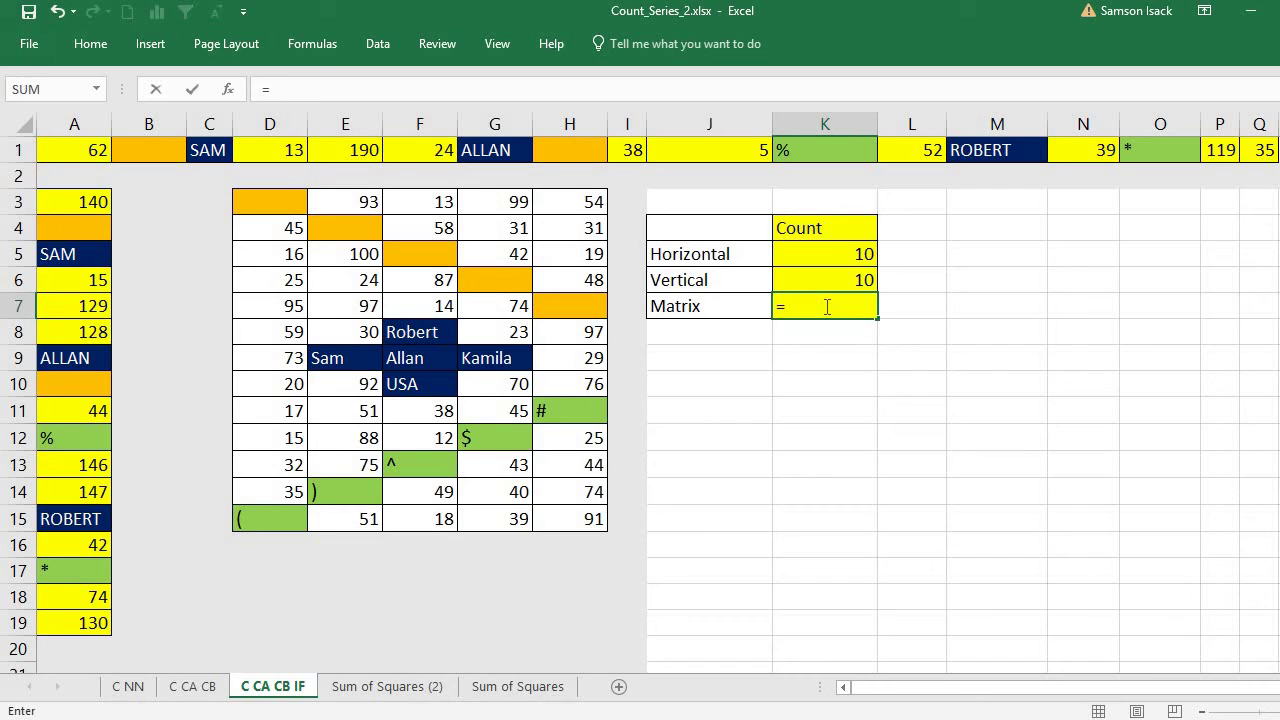
text(Count)
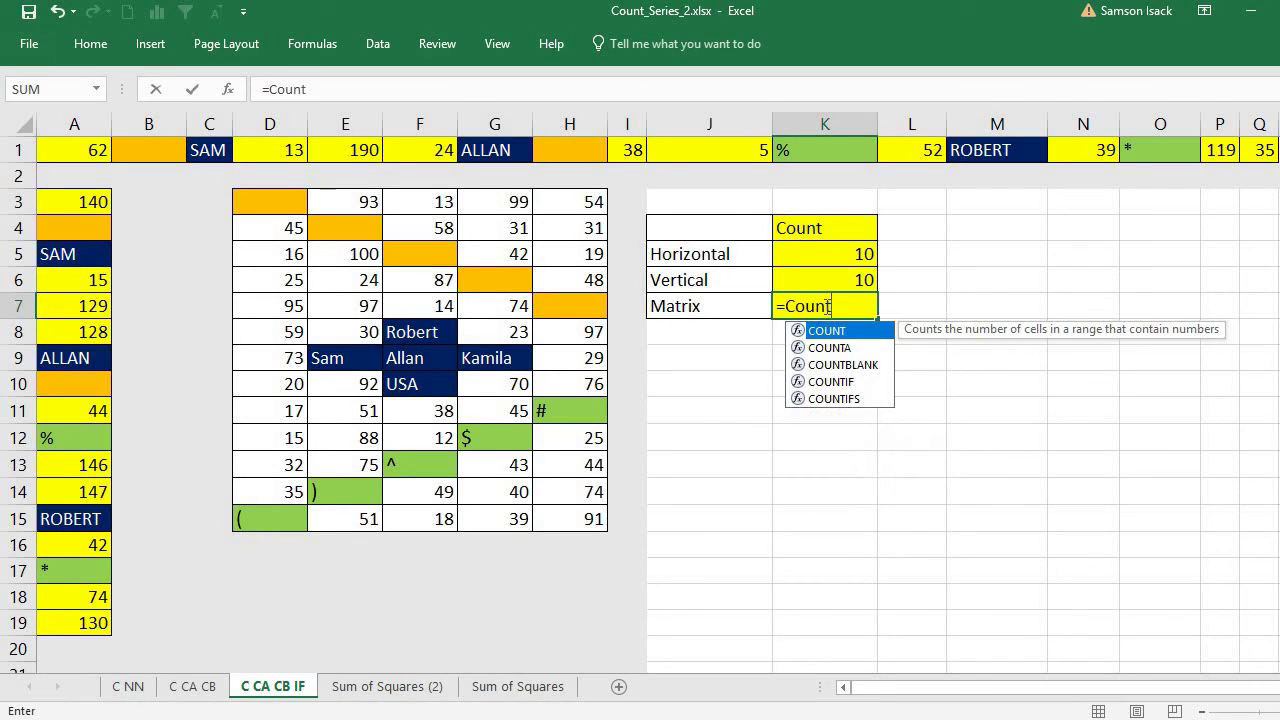
text(()
click(264, 202)
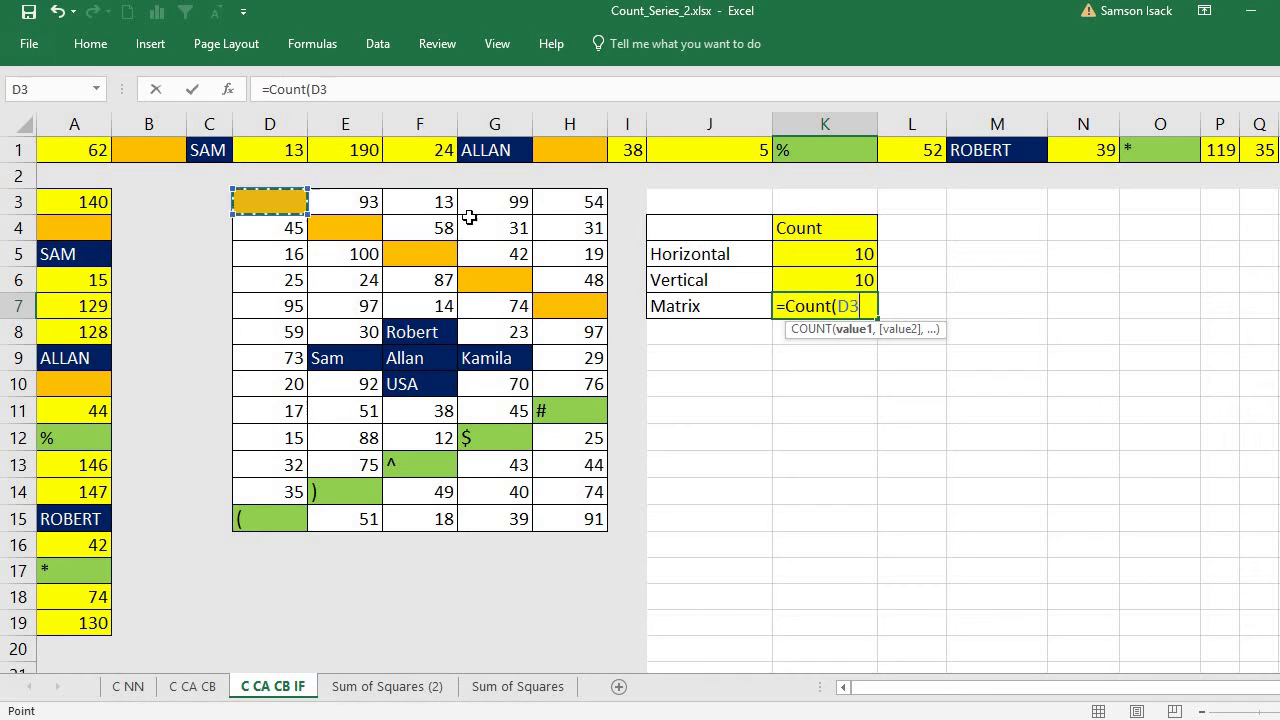
drag(469, 217, 610, 492)
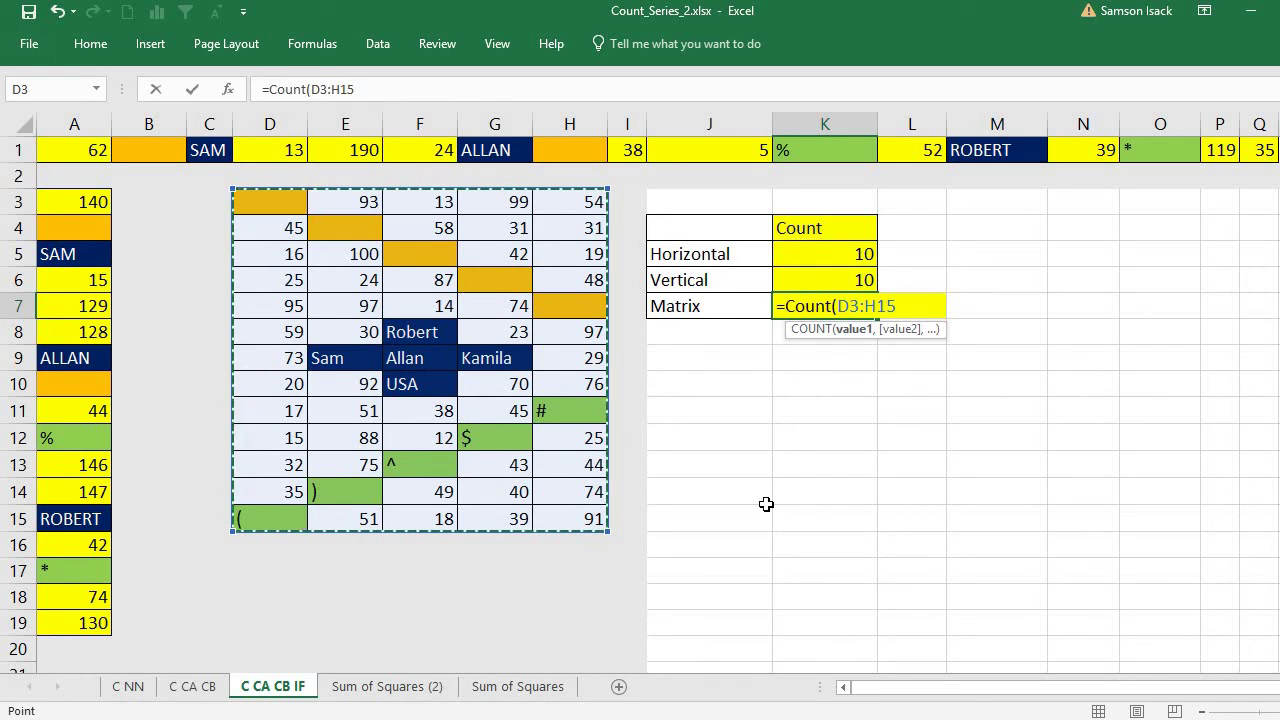
text())
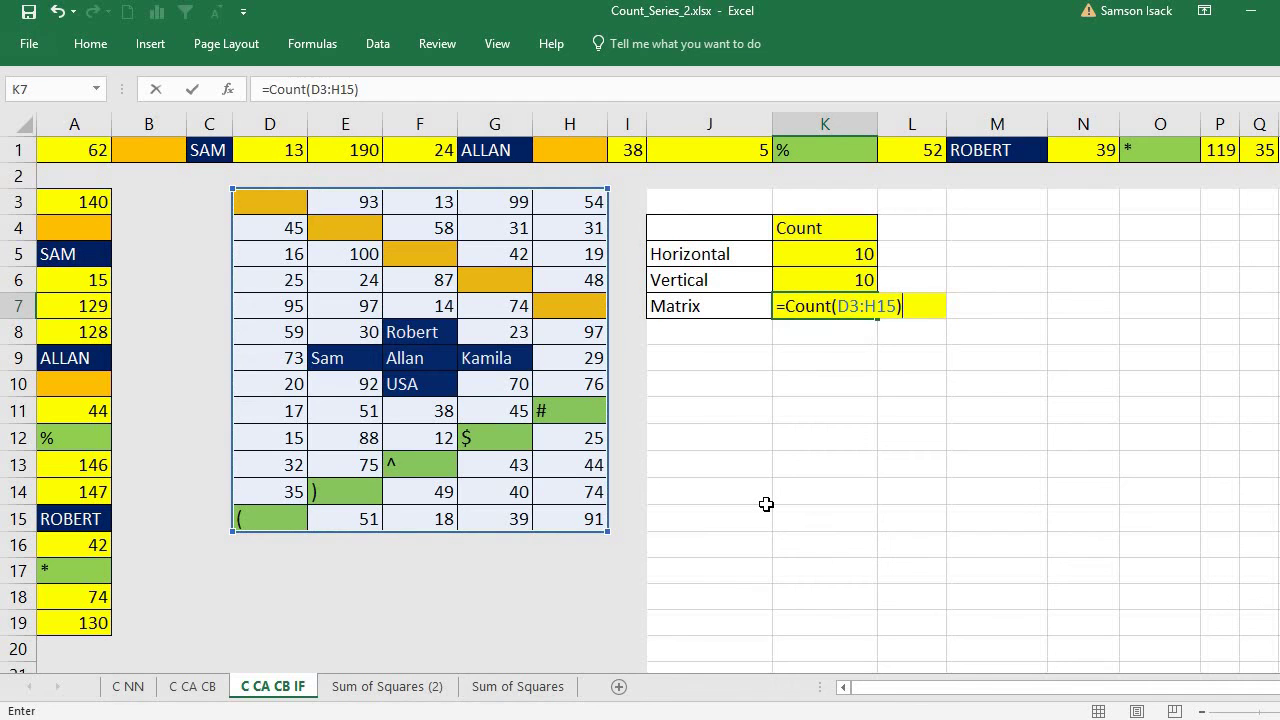
key(Return)
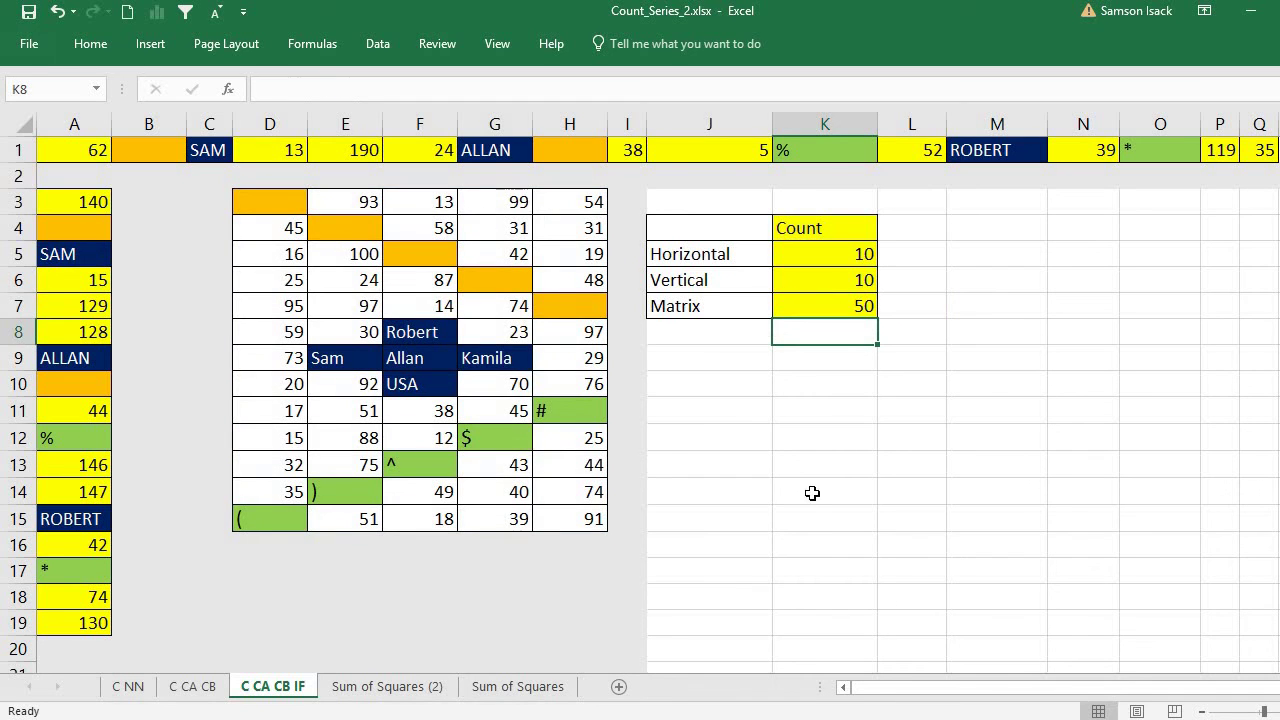
- Review the Matrix count formula, the numeric cells in the matrix's first row, column D, and the whole range D3:H15
click(857, 307)
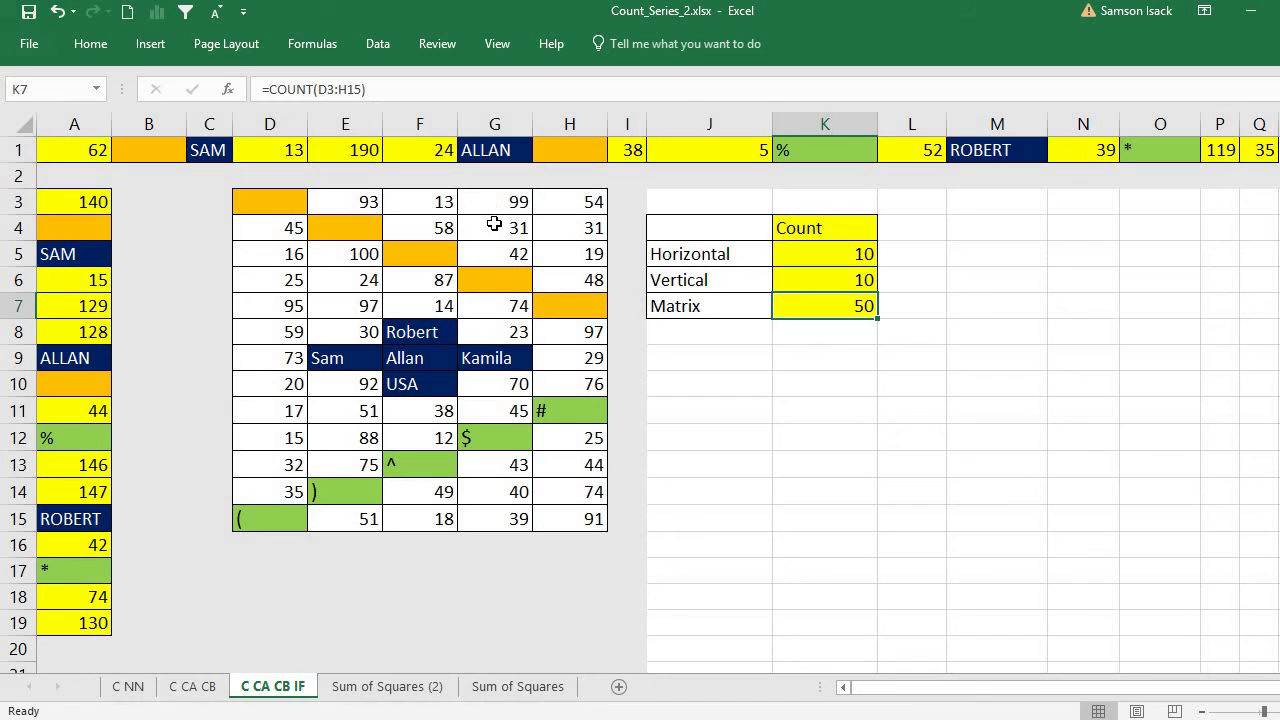
click(370, 203)
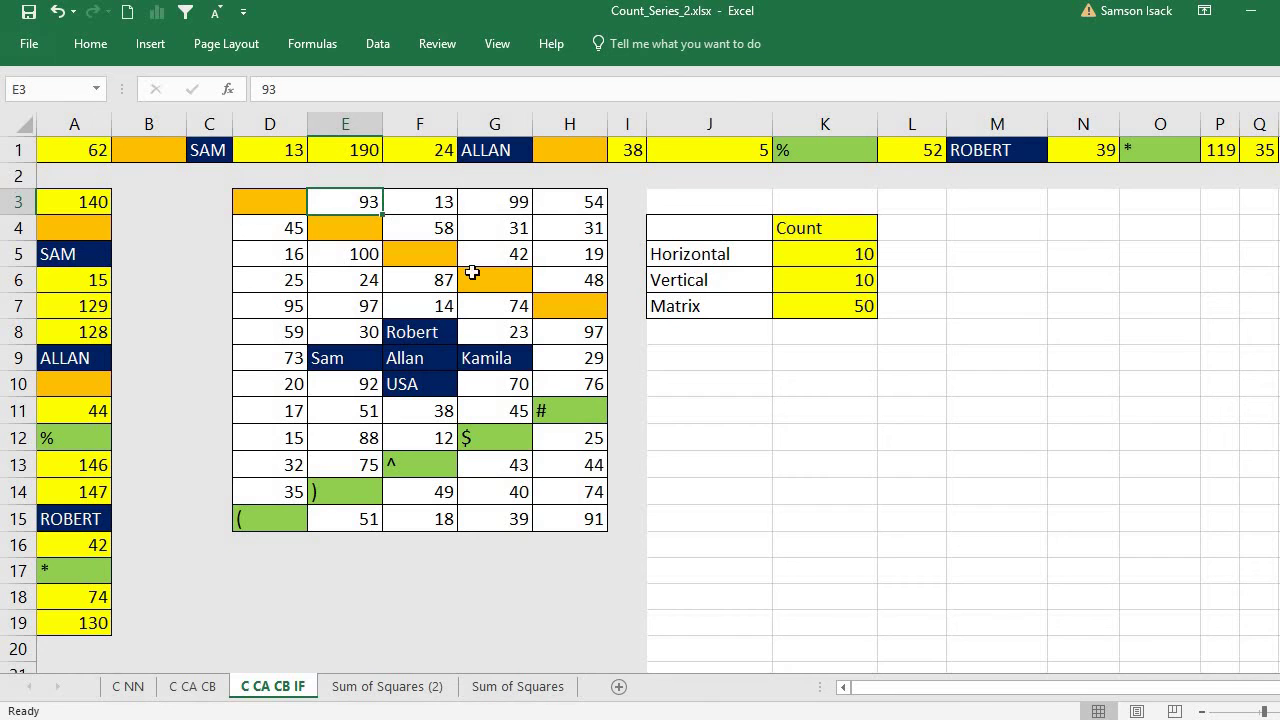
drag(279, 209, 378, 203)
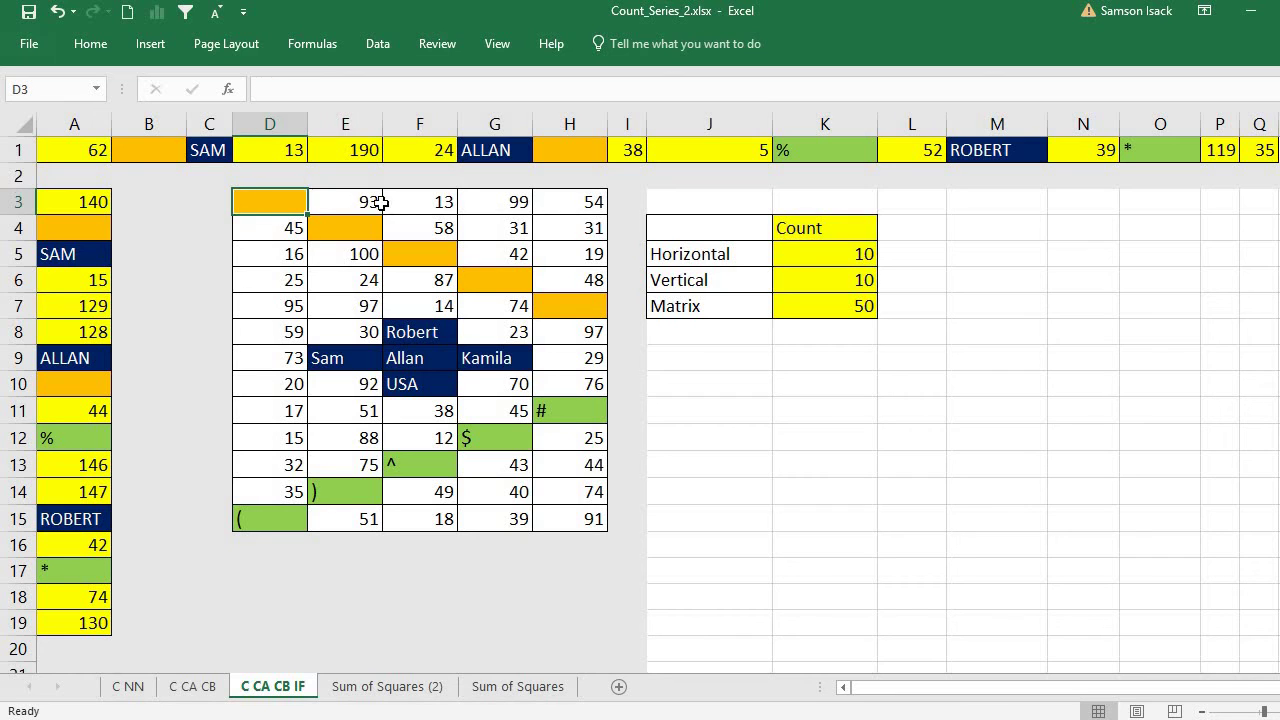
click(380, 201)
click(434, 201)
click(517, 201)
click(582, 206)
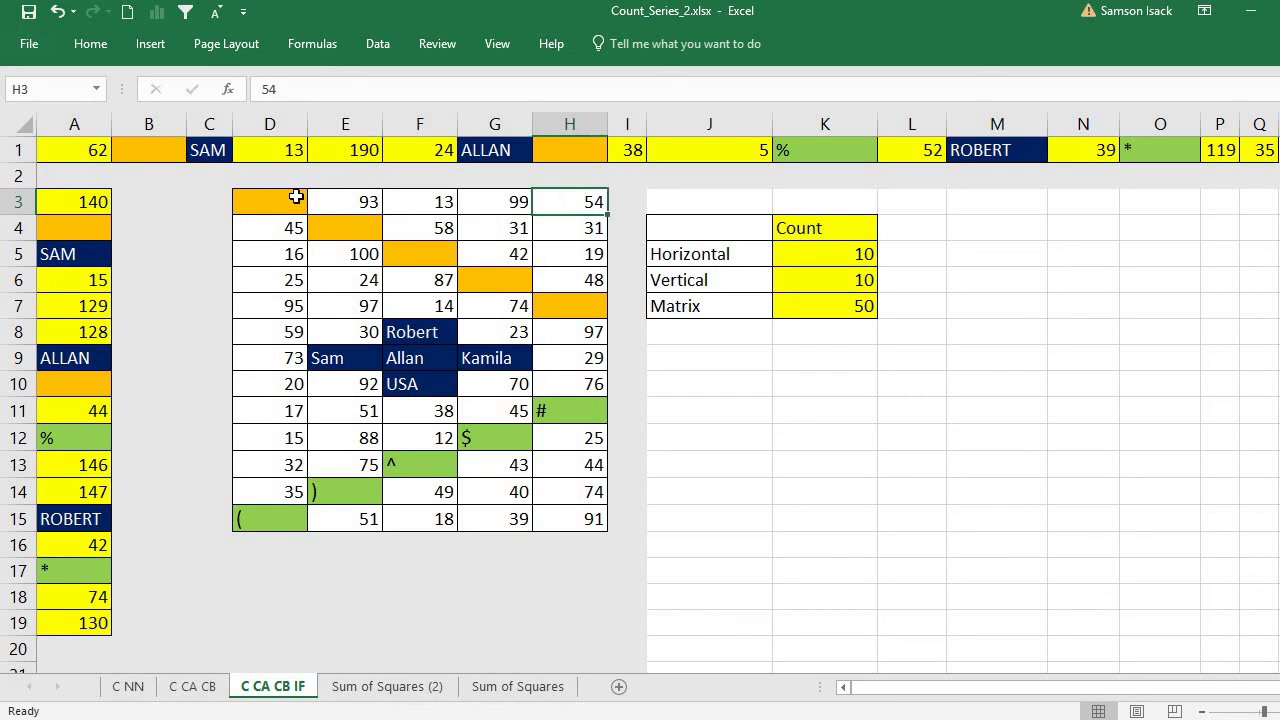
drag(292, 201, 277, 520)
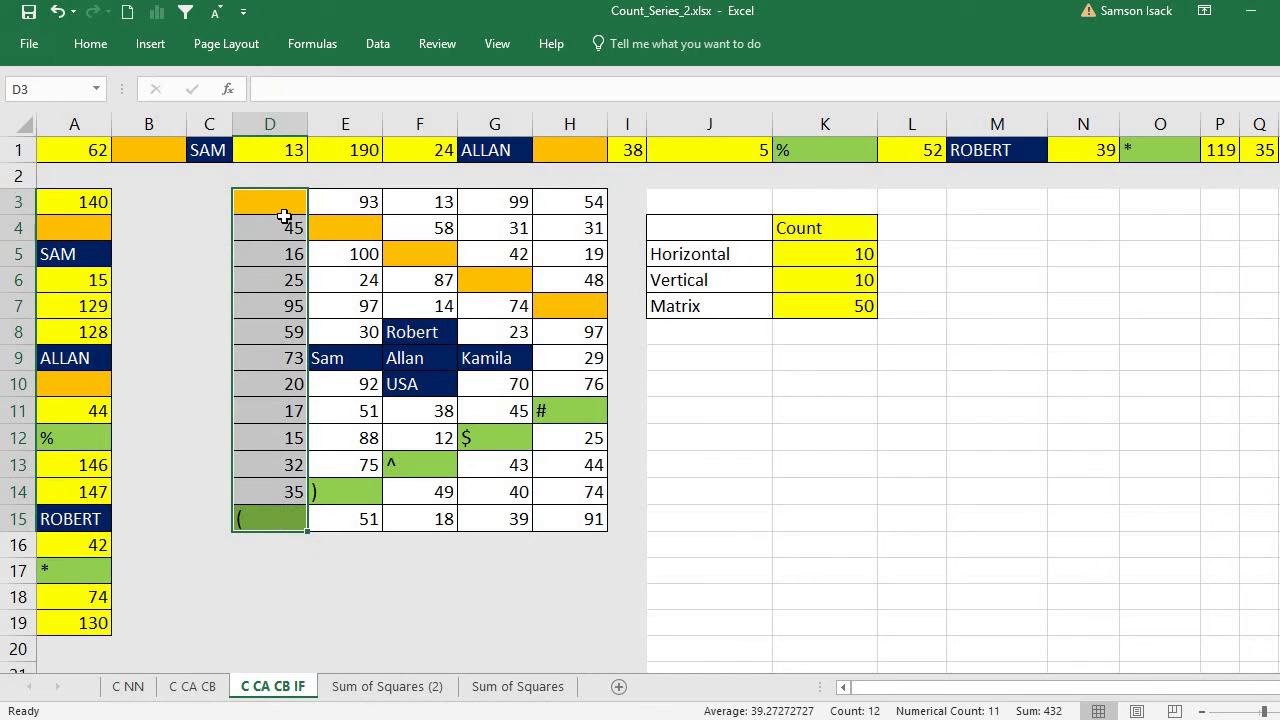
drag(280, 204, 547, 519)
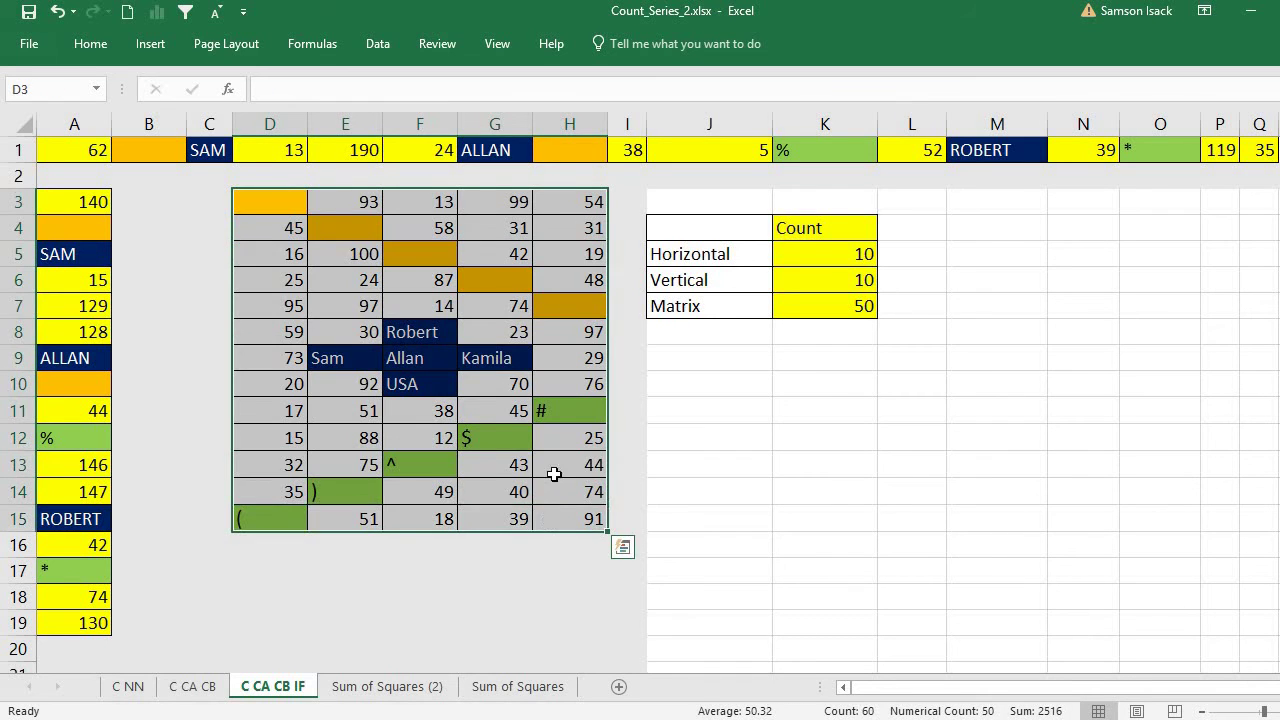
- Go through the matrix's non-numeric cells one by one: the orange blanks, the dark blue text cells and the green symbol cells
click(480, 228)
click(295, 207)
click(376, 234)
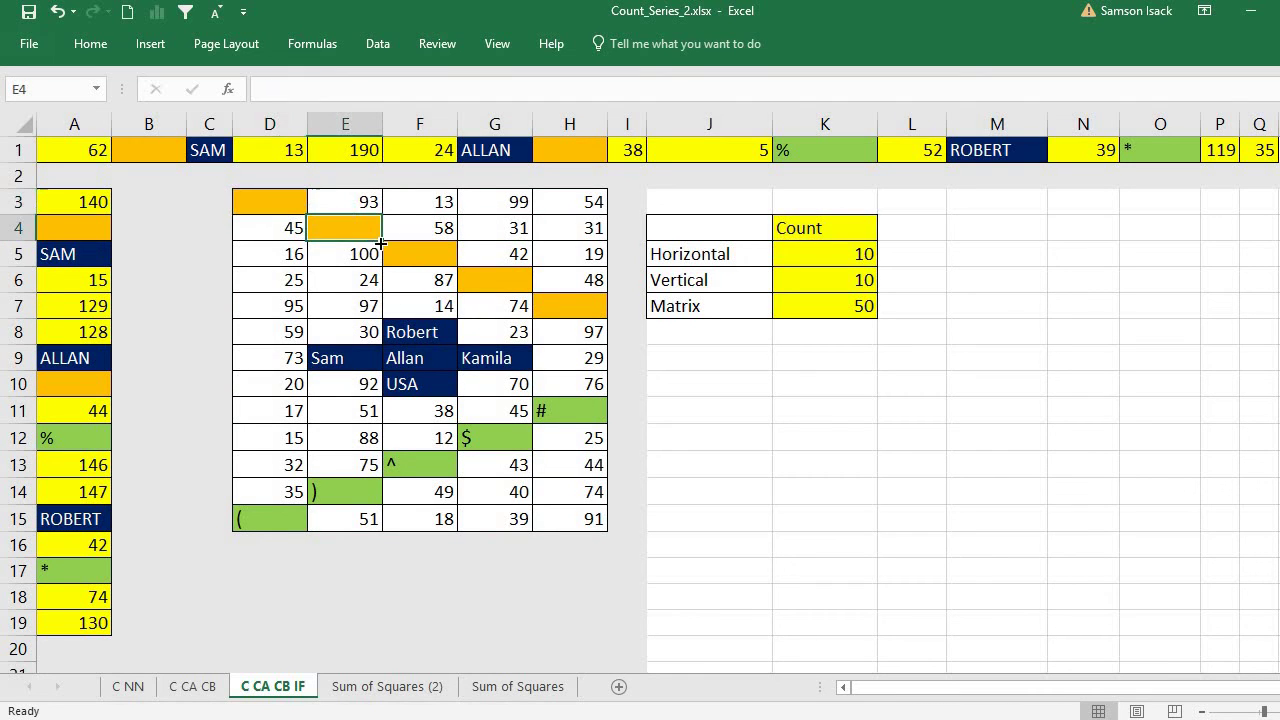
click(405, 250)
click(480, 277)
click(558, 303)
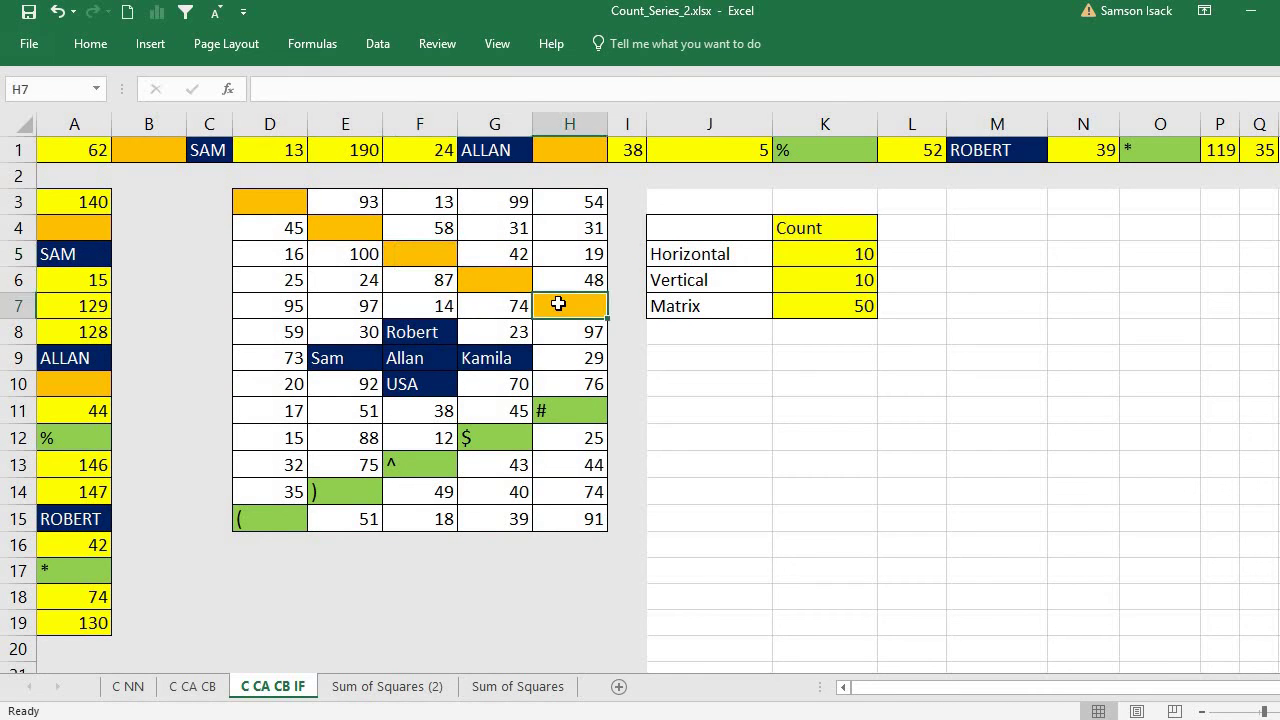
click(344, 358)
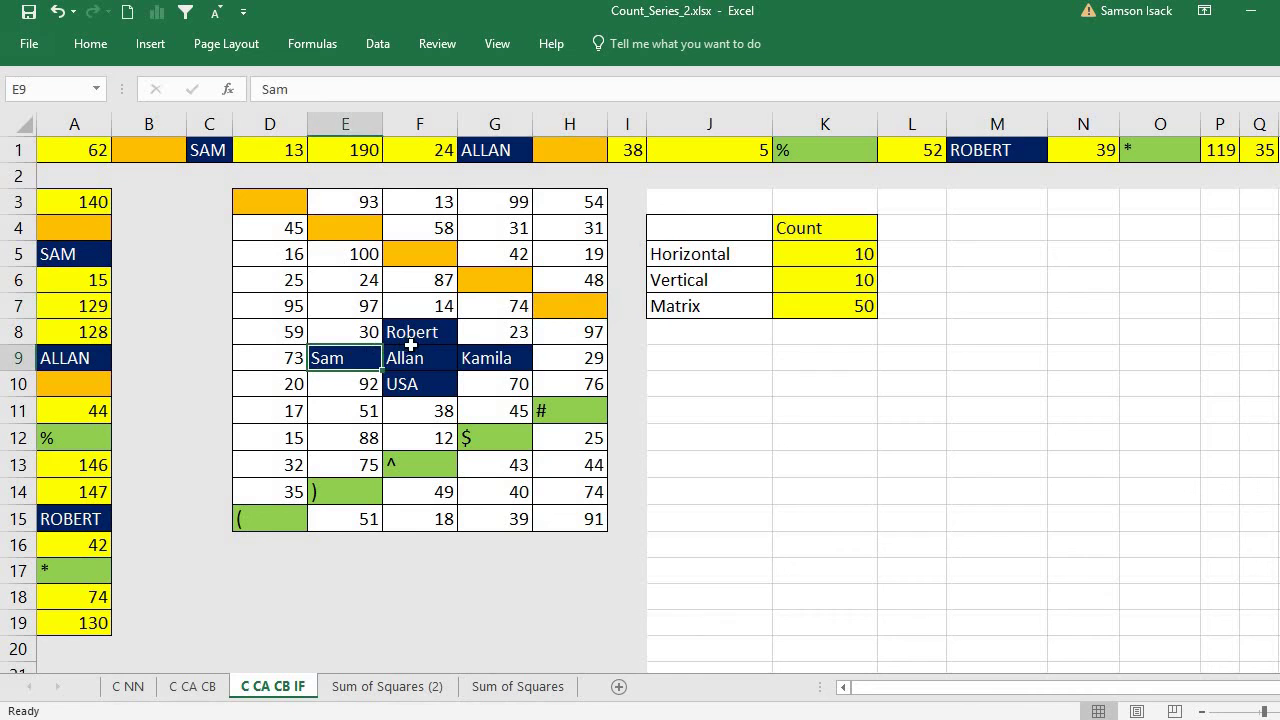
click(470, 358)
click(412, 336)
click(416, 359)
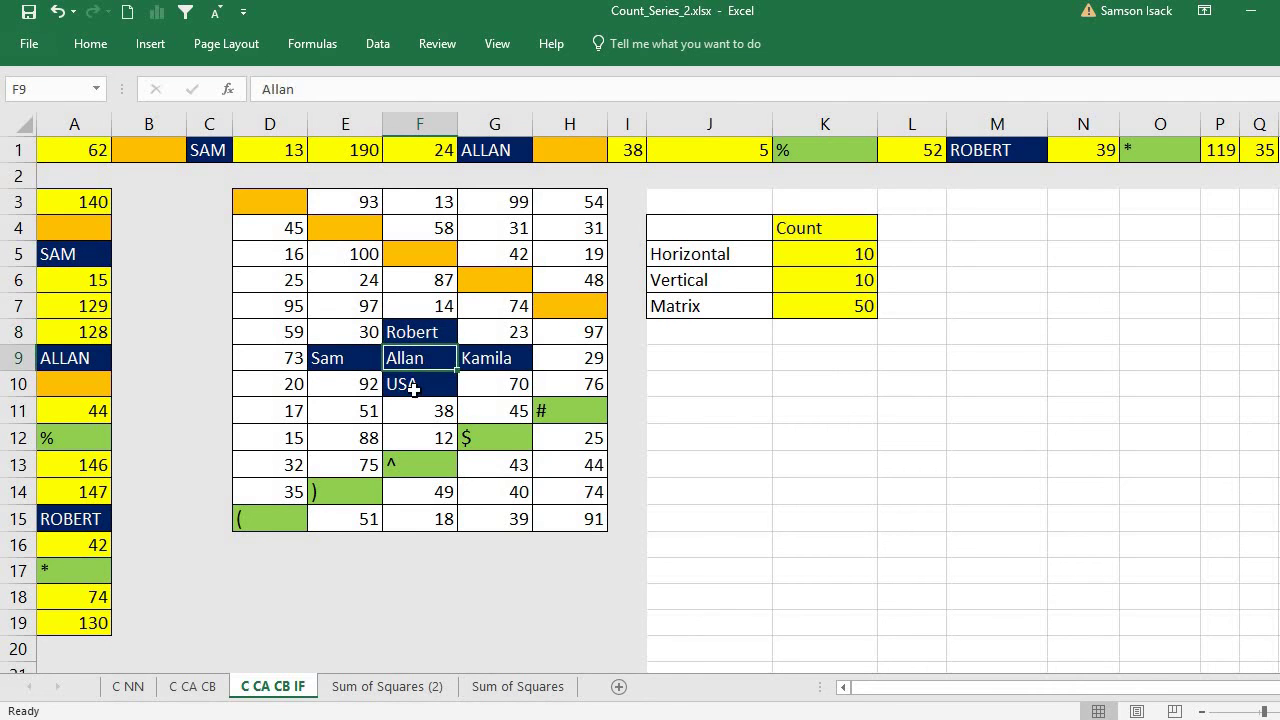
click(413, 385)
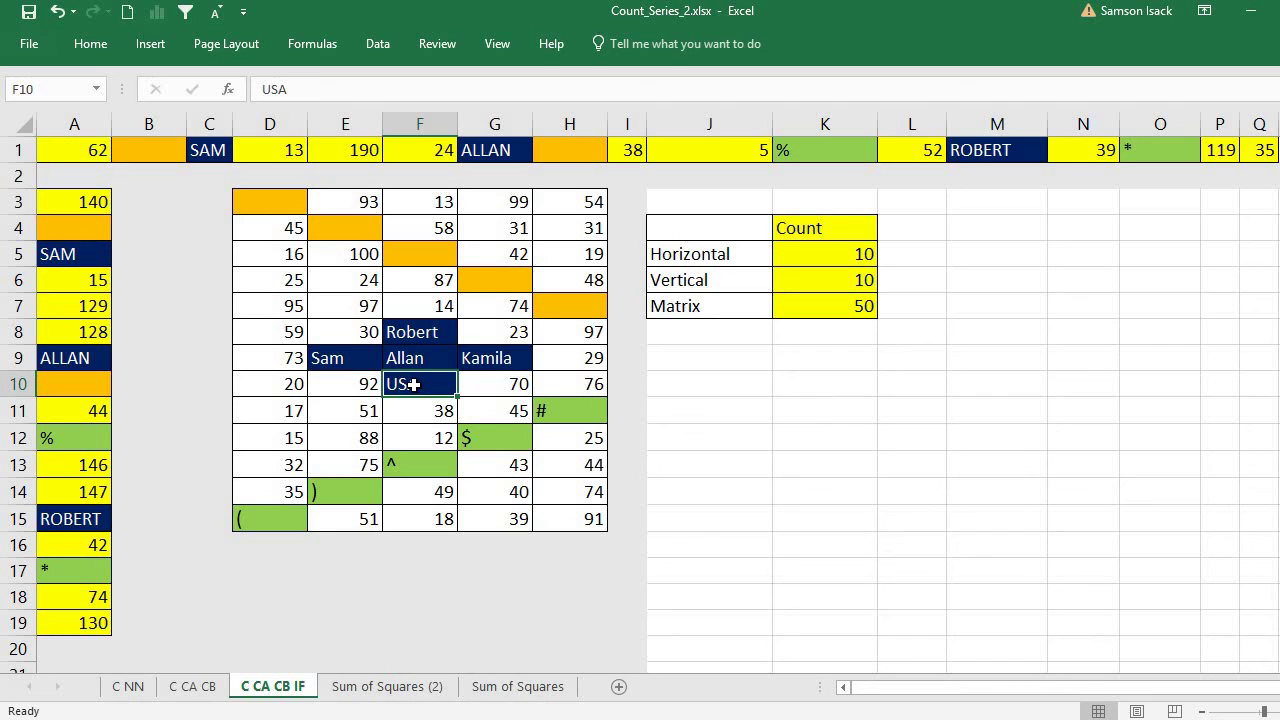
click(292, 524)
click(330, 488)
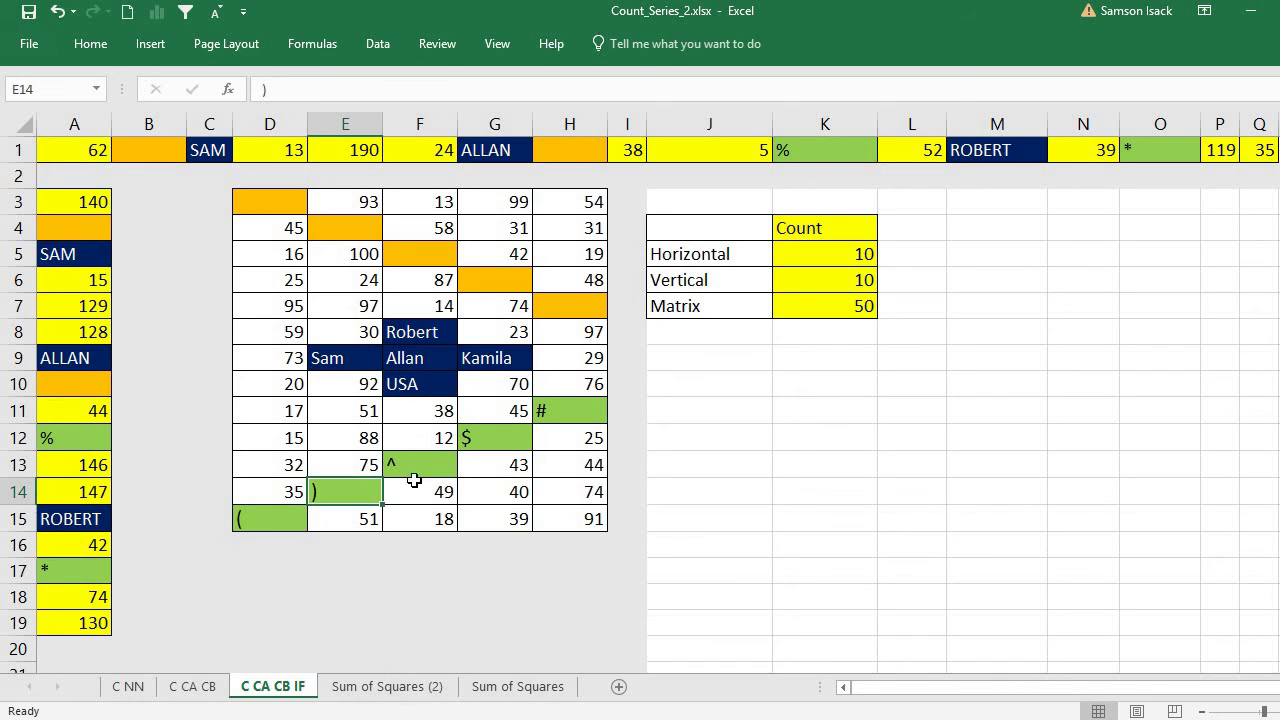
click(419, 464)
click(472, 440)
click(586, 411)
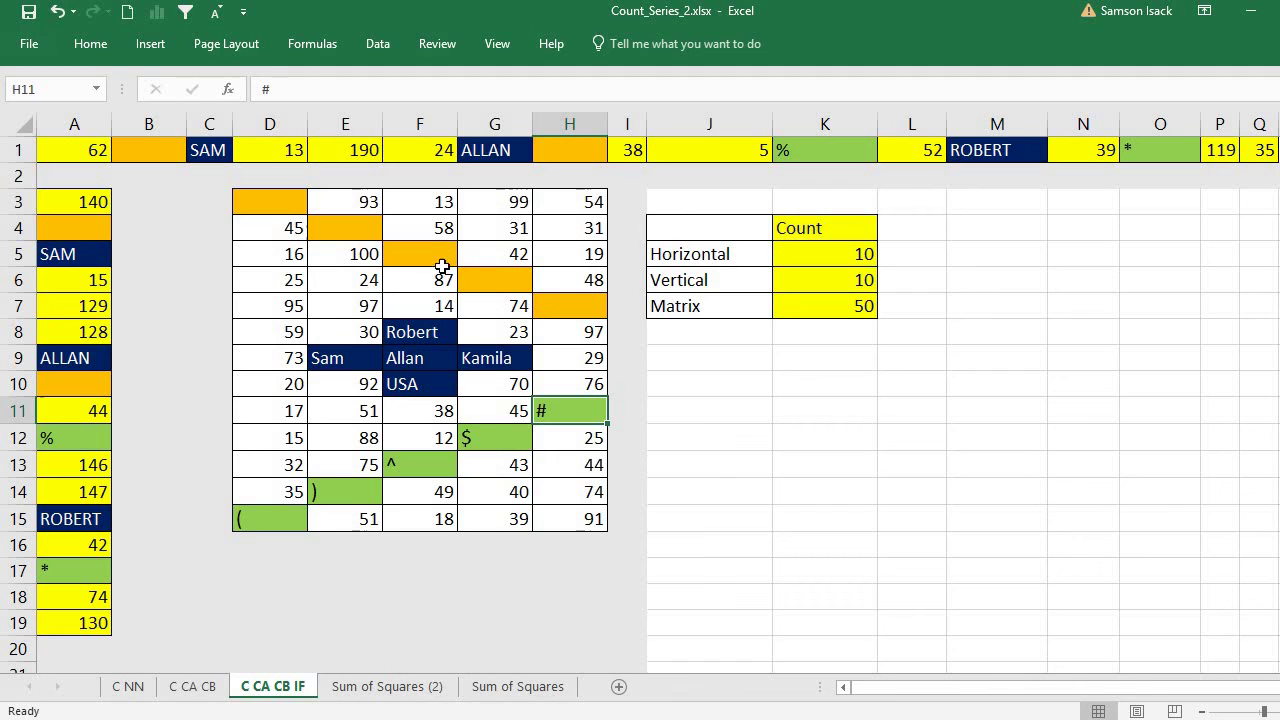
- Compare the Matrix count formula in K7 with the selection summary of the range D3:H15
click(865, 303)
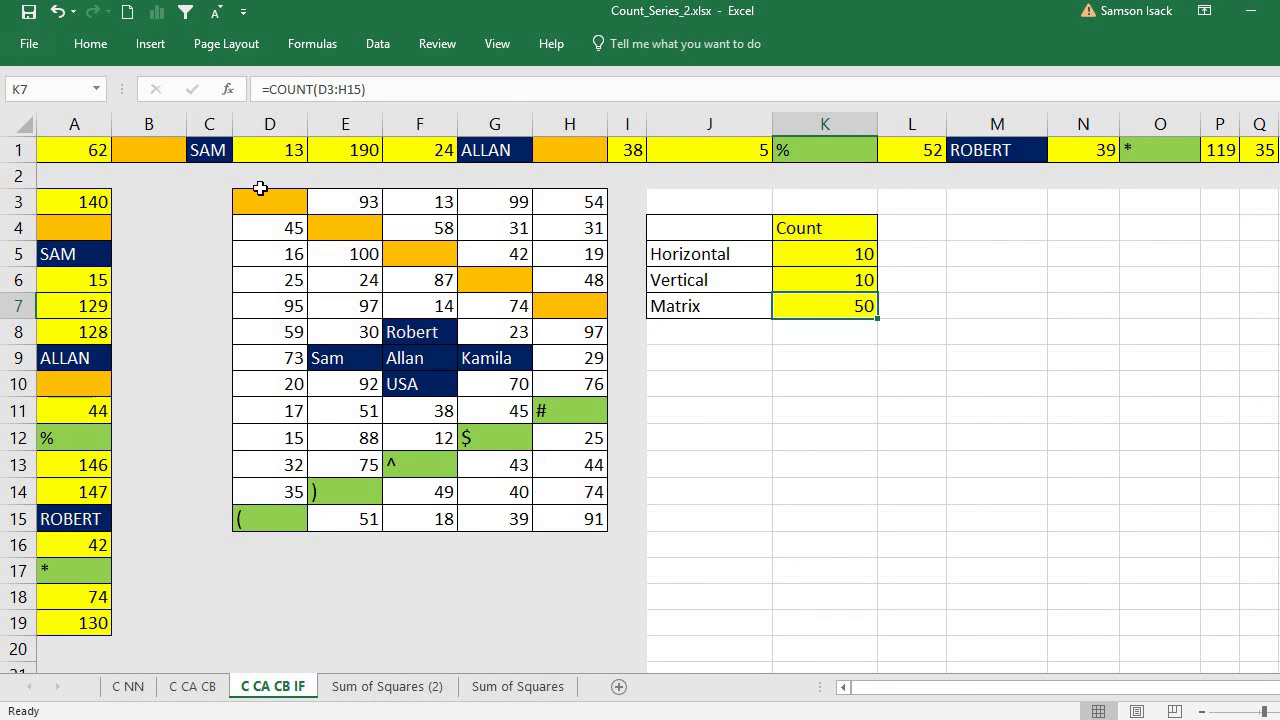
drag(263, 200, 592, 509)
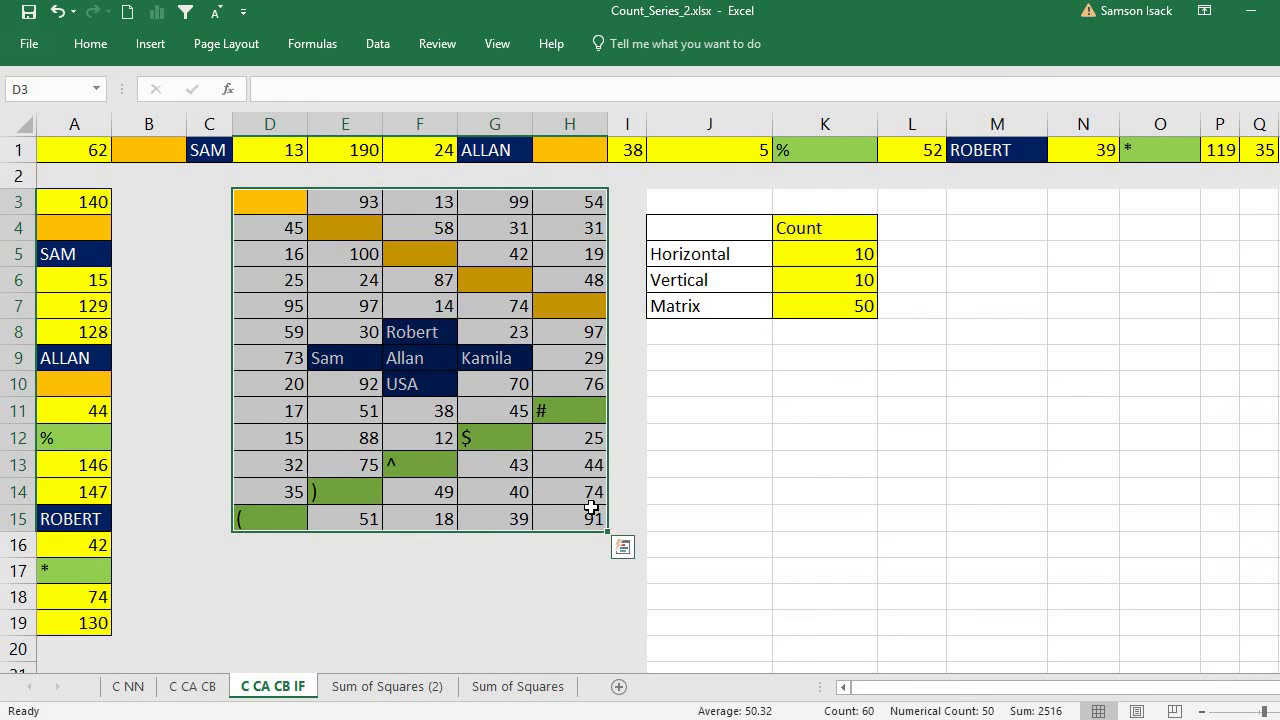
click(847, 312)
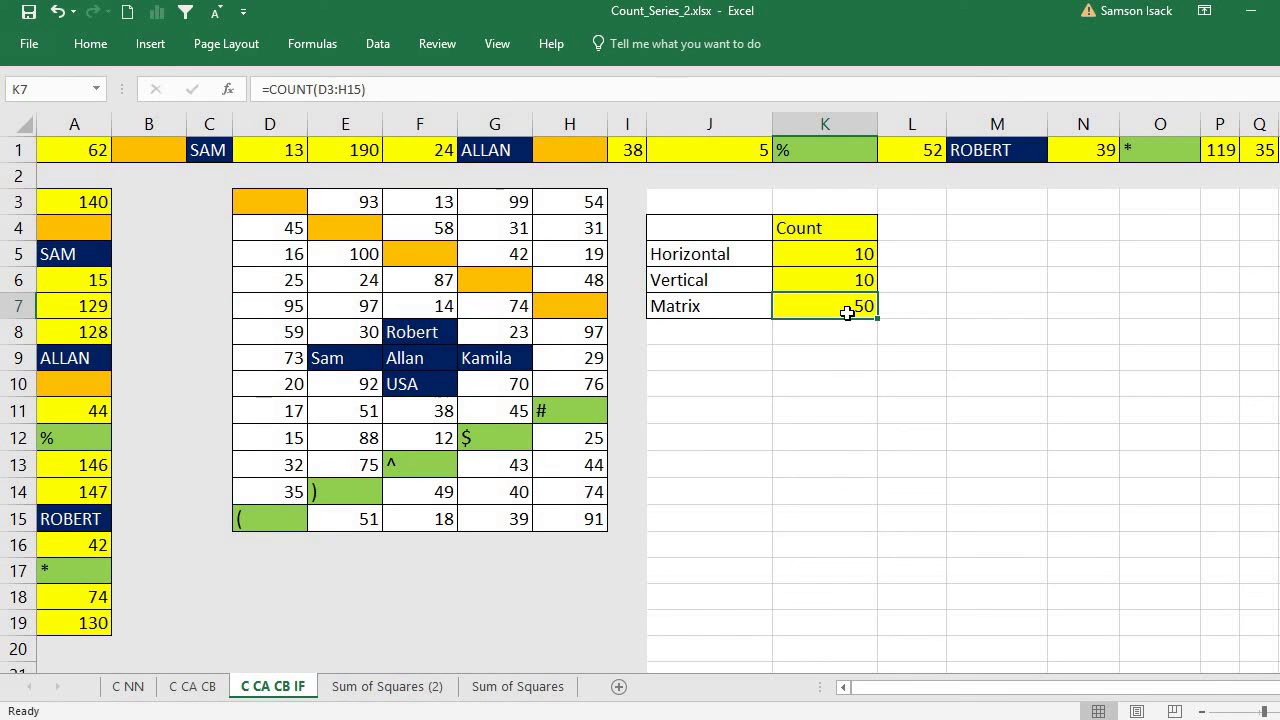